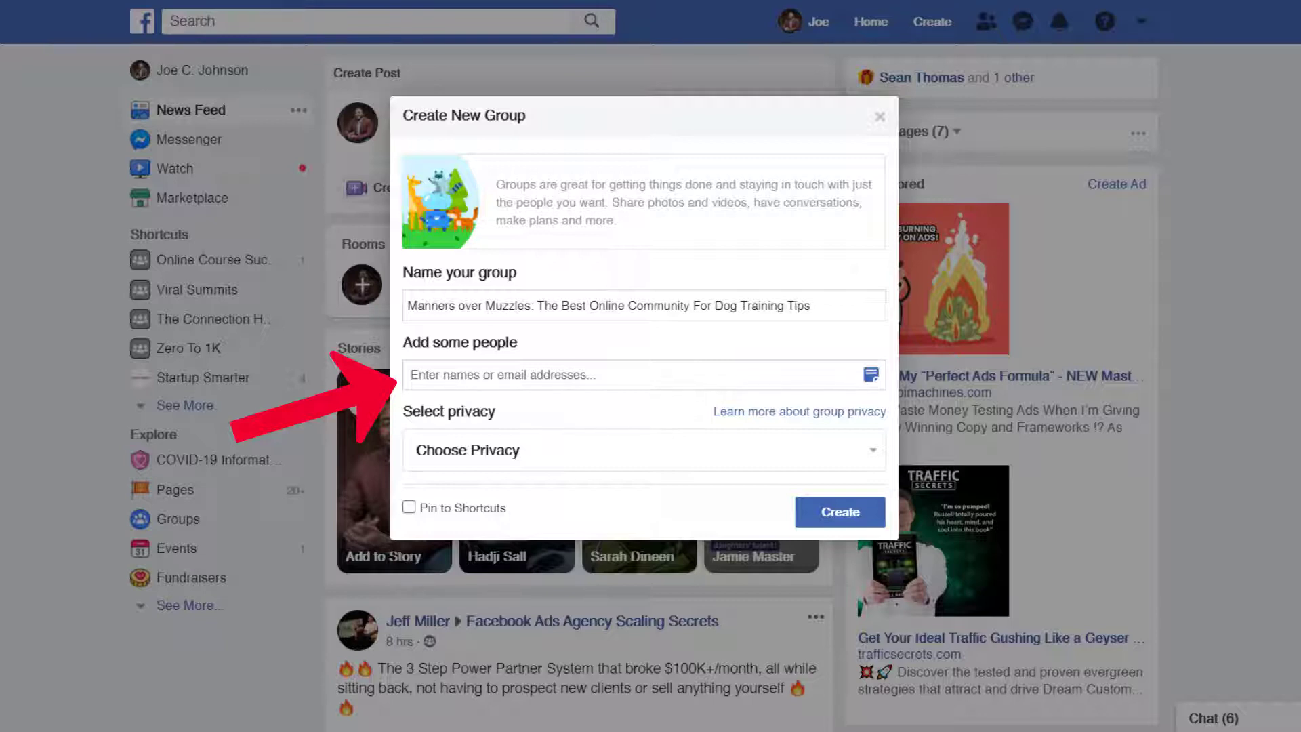
# Open the privacy choices for the new Manners over Muzzles group.
pyautogui.click(666, 456)
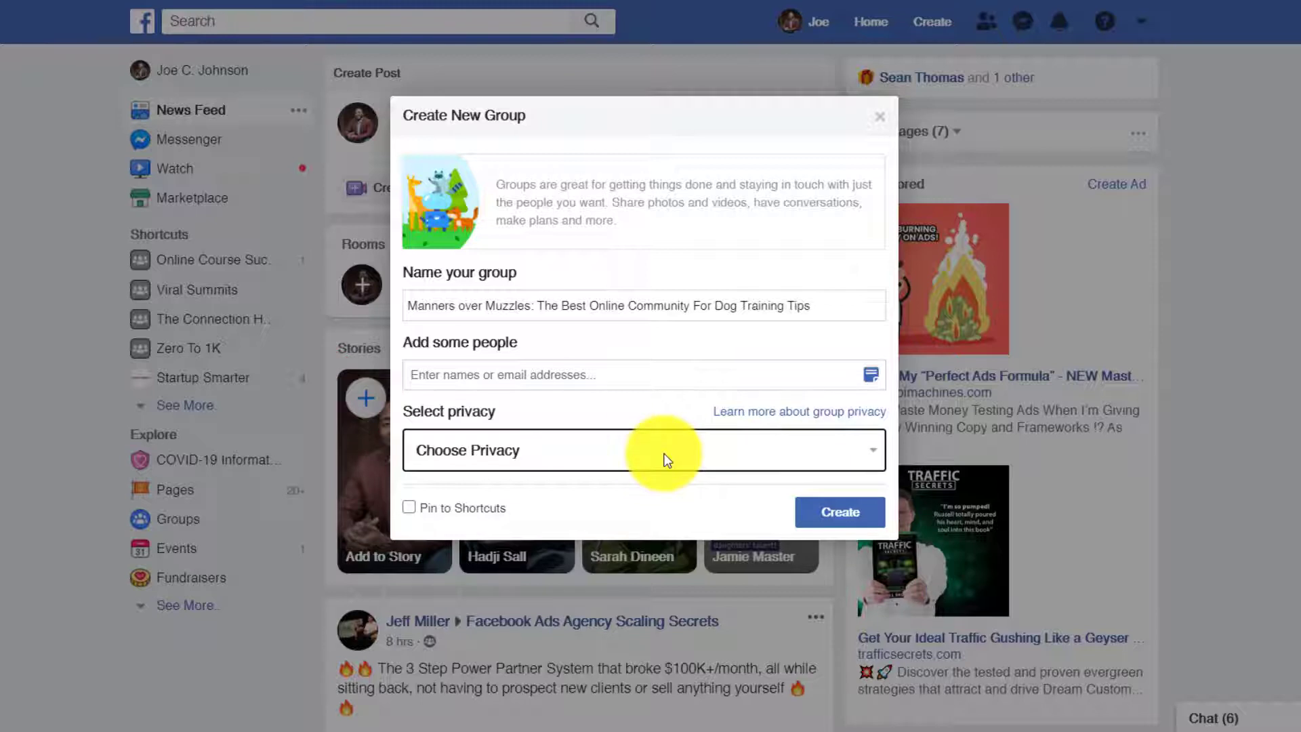
pyautogui.click(666, 459)
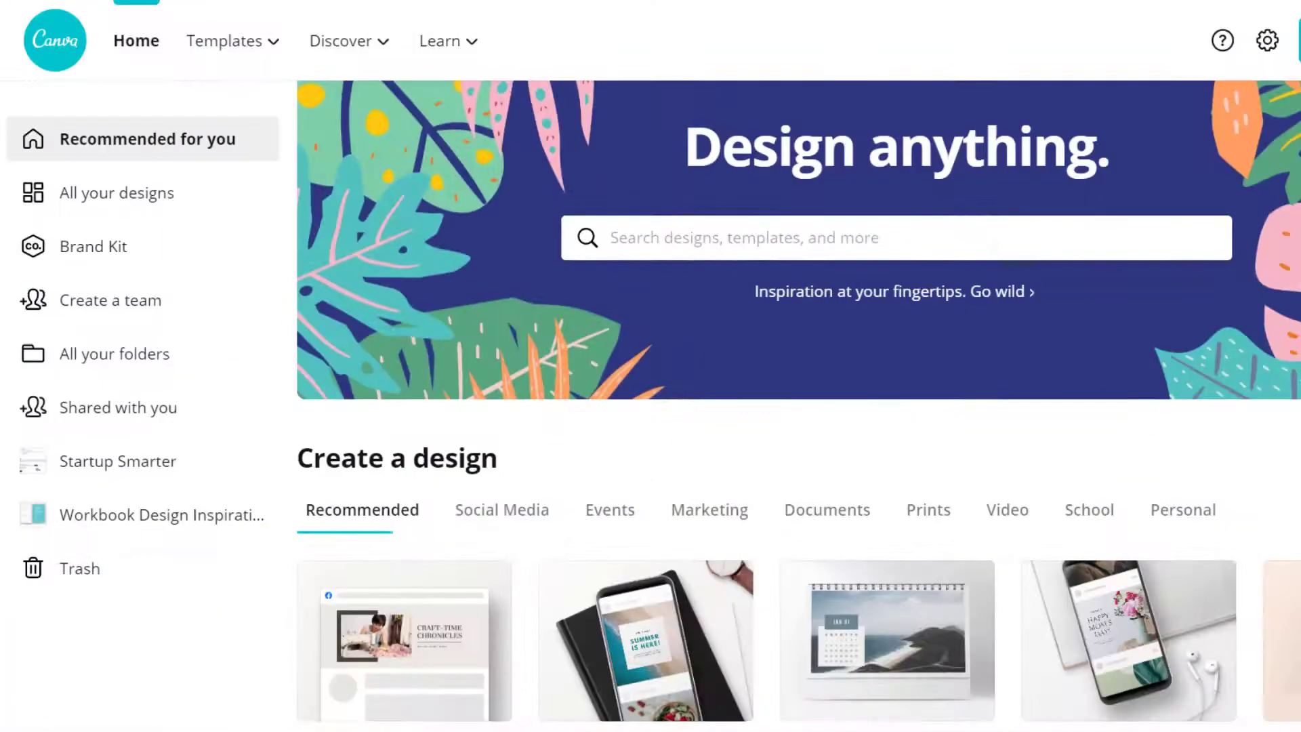
# Switch to Canva, start a Facebook Cover design and browse the available cover templates.
pyautogui.scroll(-4, 1040, 289)
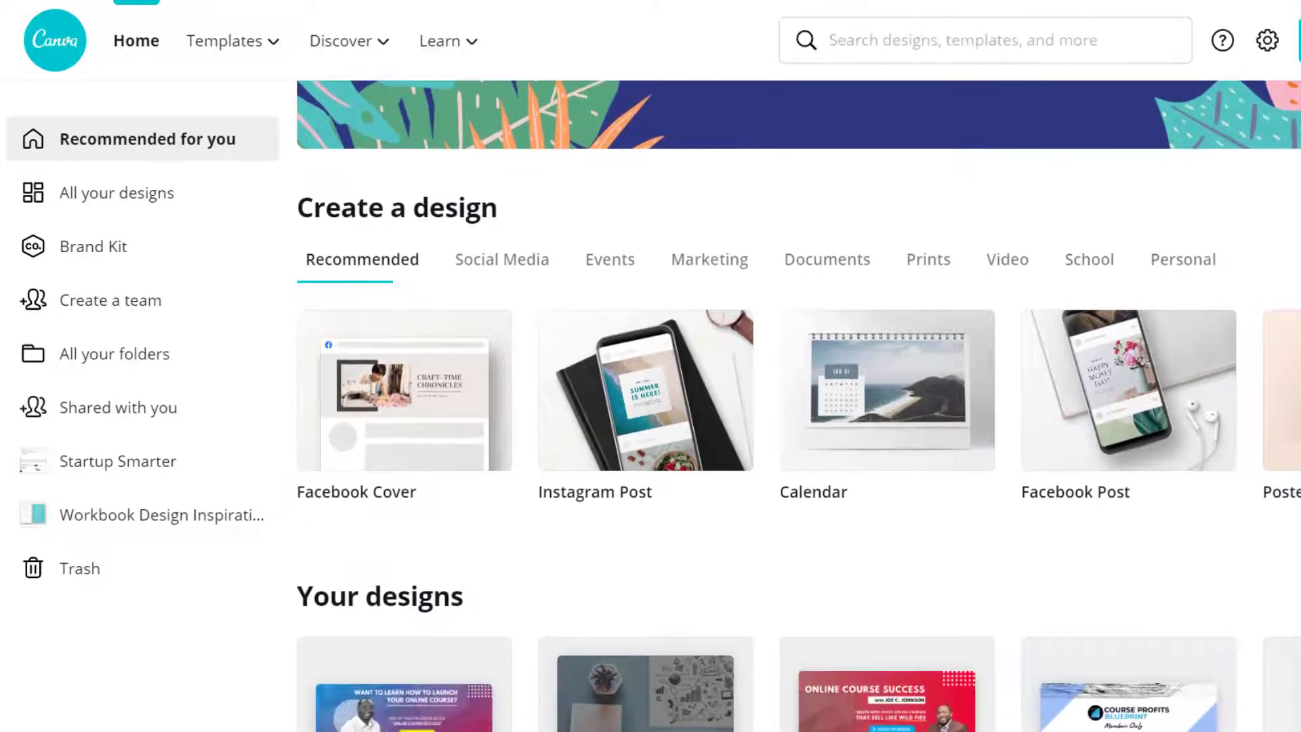
pyautogui.click(348, 494)
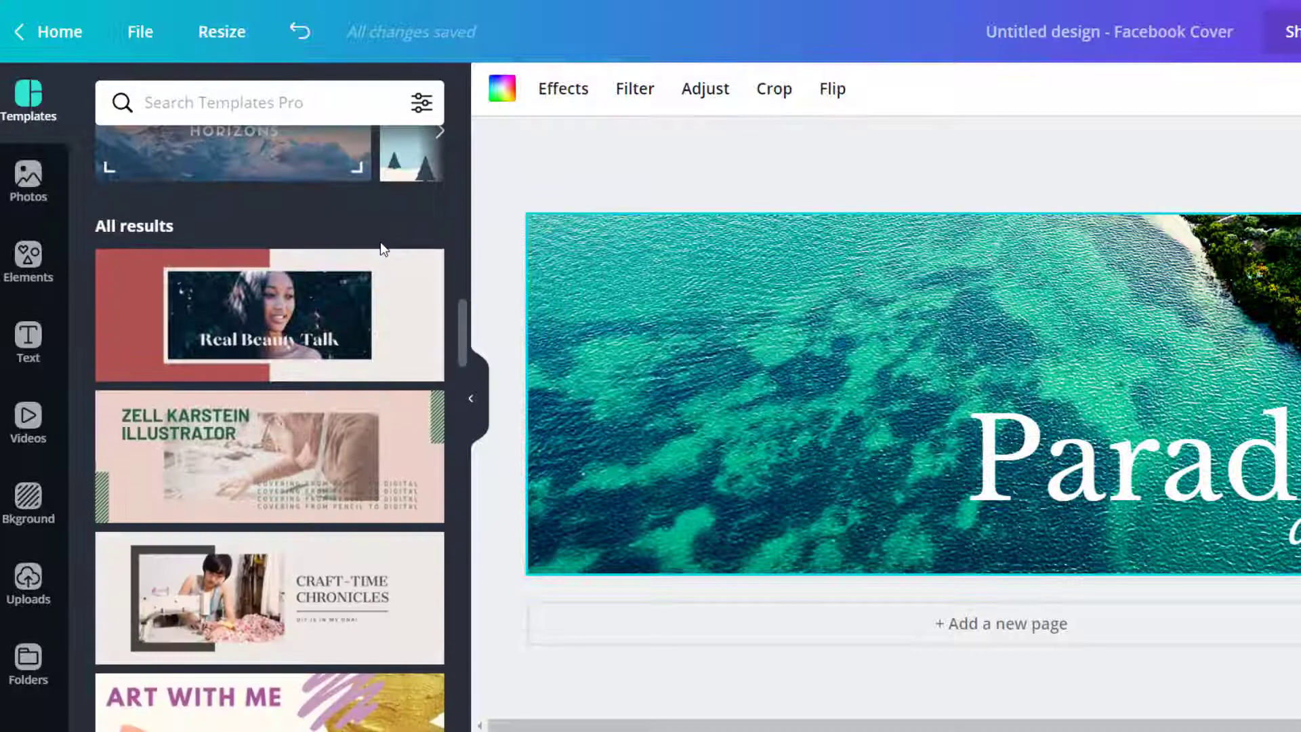
pyautogui.scroll(-10, 380, 242)
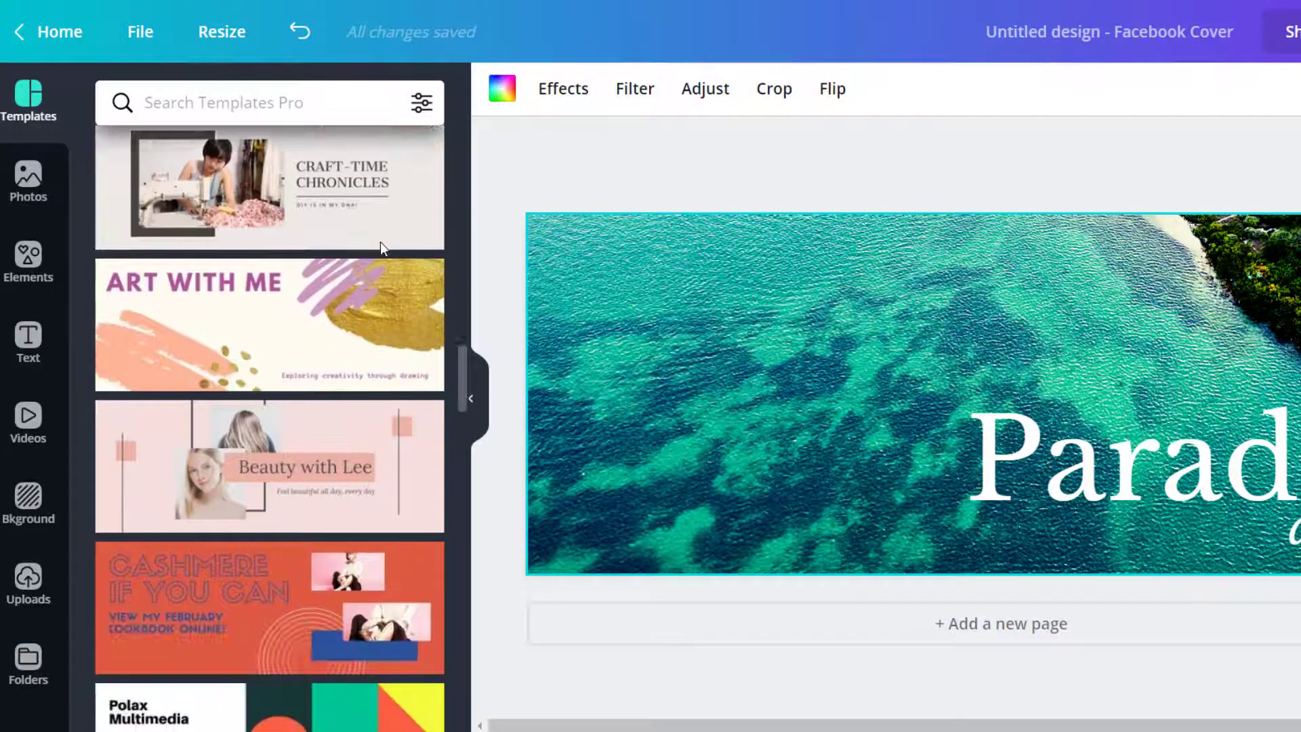
pyautogui.scroll(-13, 383, 249)
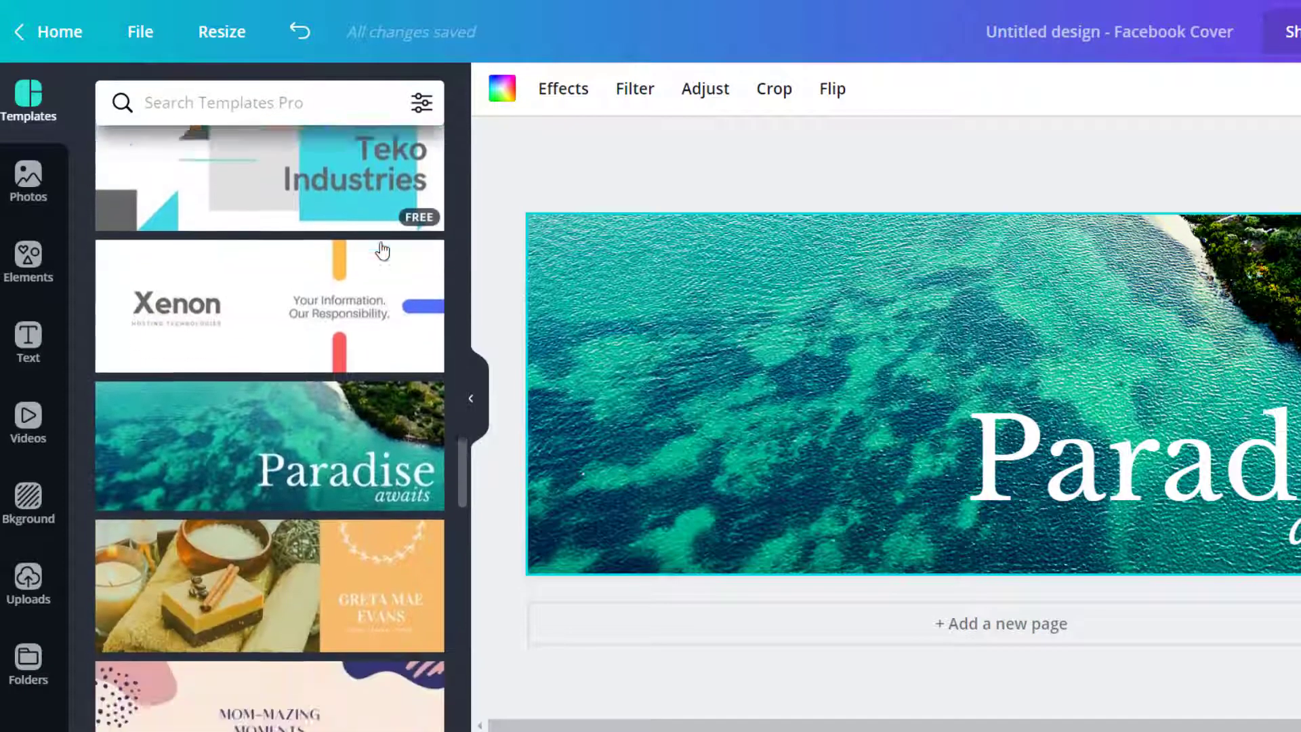
pyautogui.scroll(-8, 382, 249)
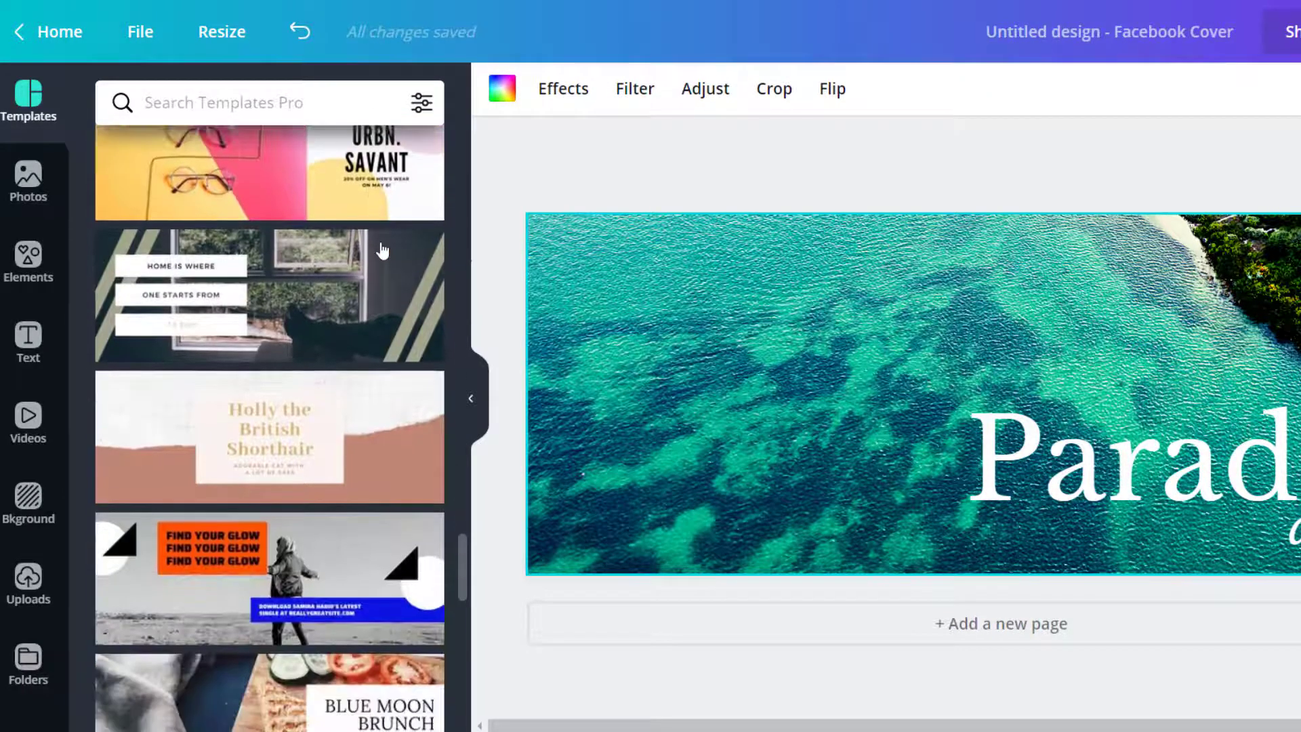
pyautogui.scroll(-5, 382, 247)
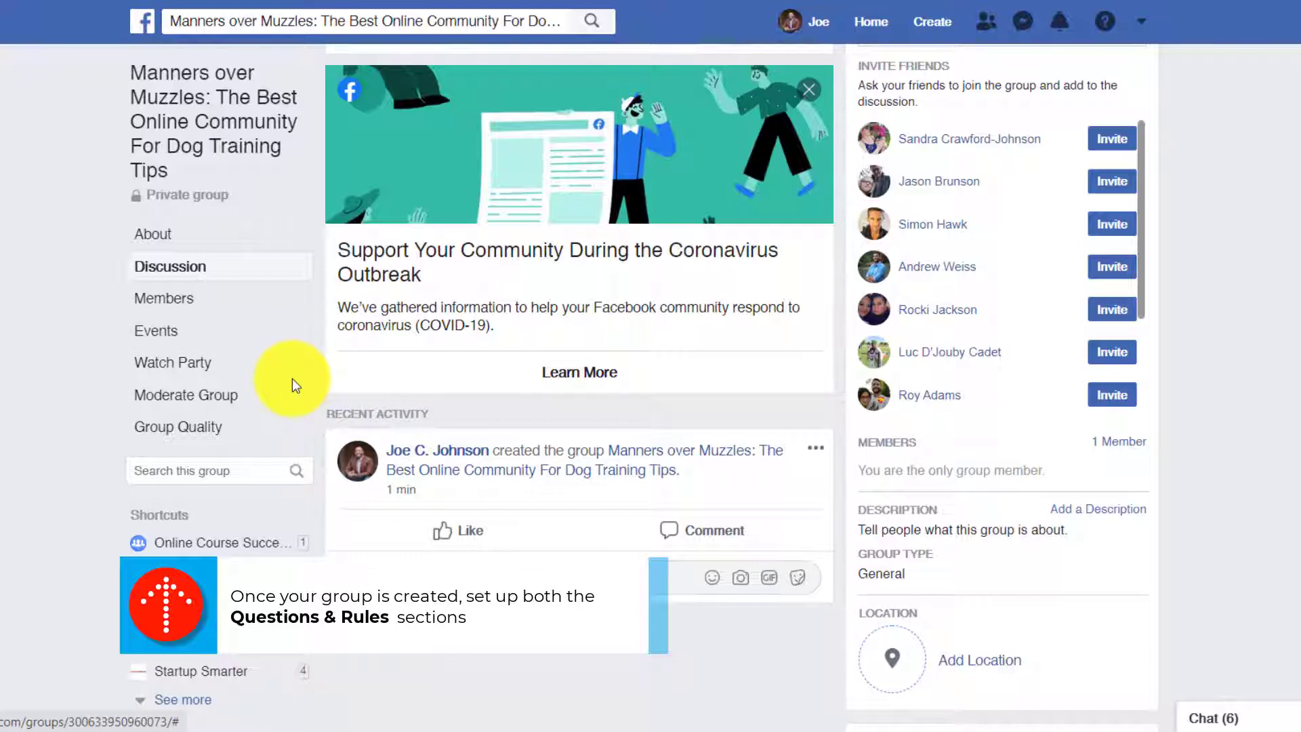
# In the Facebook group's moderation settings, add the written-answer membership question "What do you think is the biggest benefit of having THE THING YOU OFFER?".
pyautogui.click(245, 410)
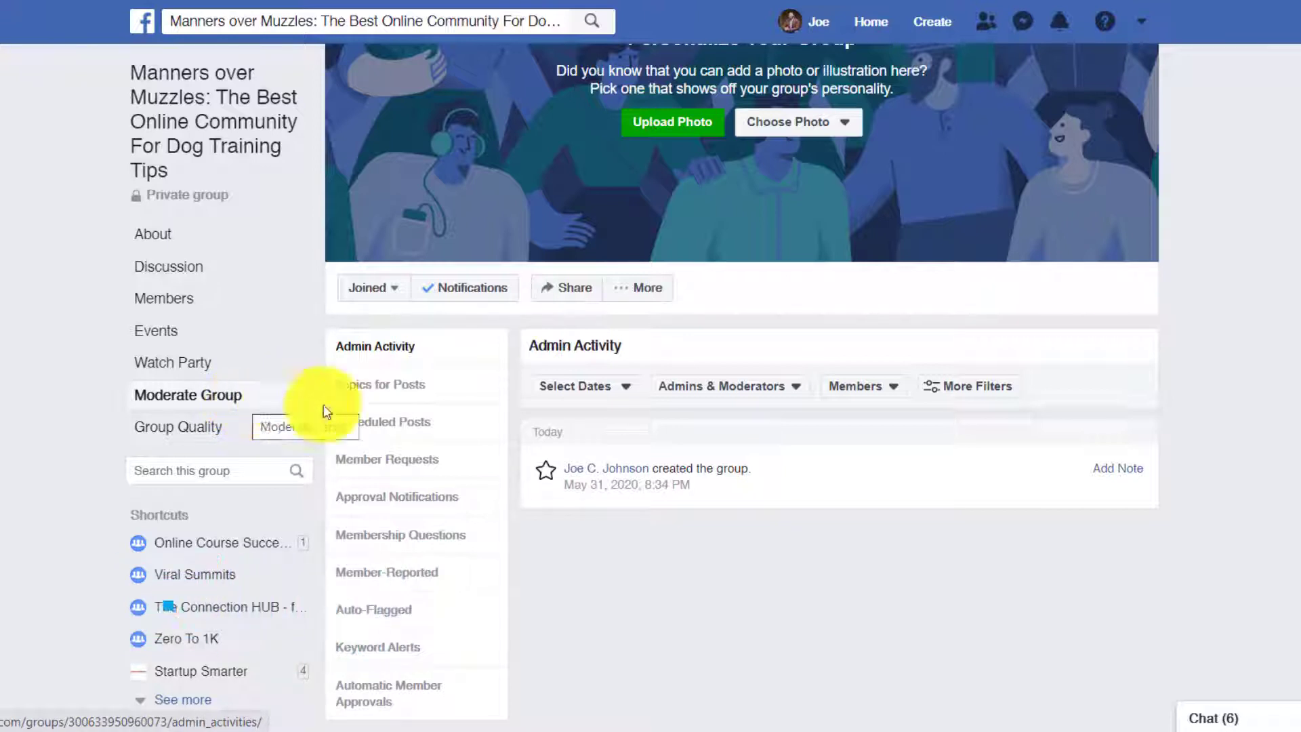
pyautogui.click(395, 547)
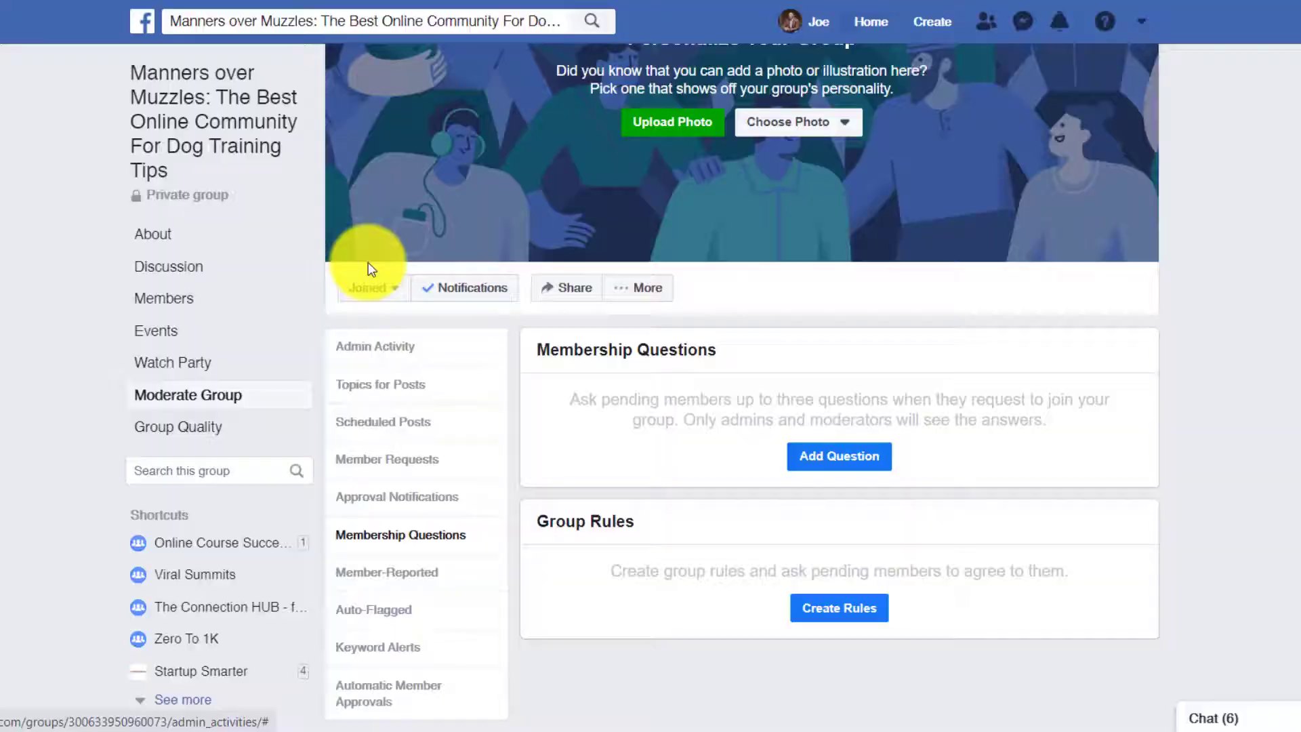
pyautogui.click(841, 466)
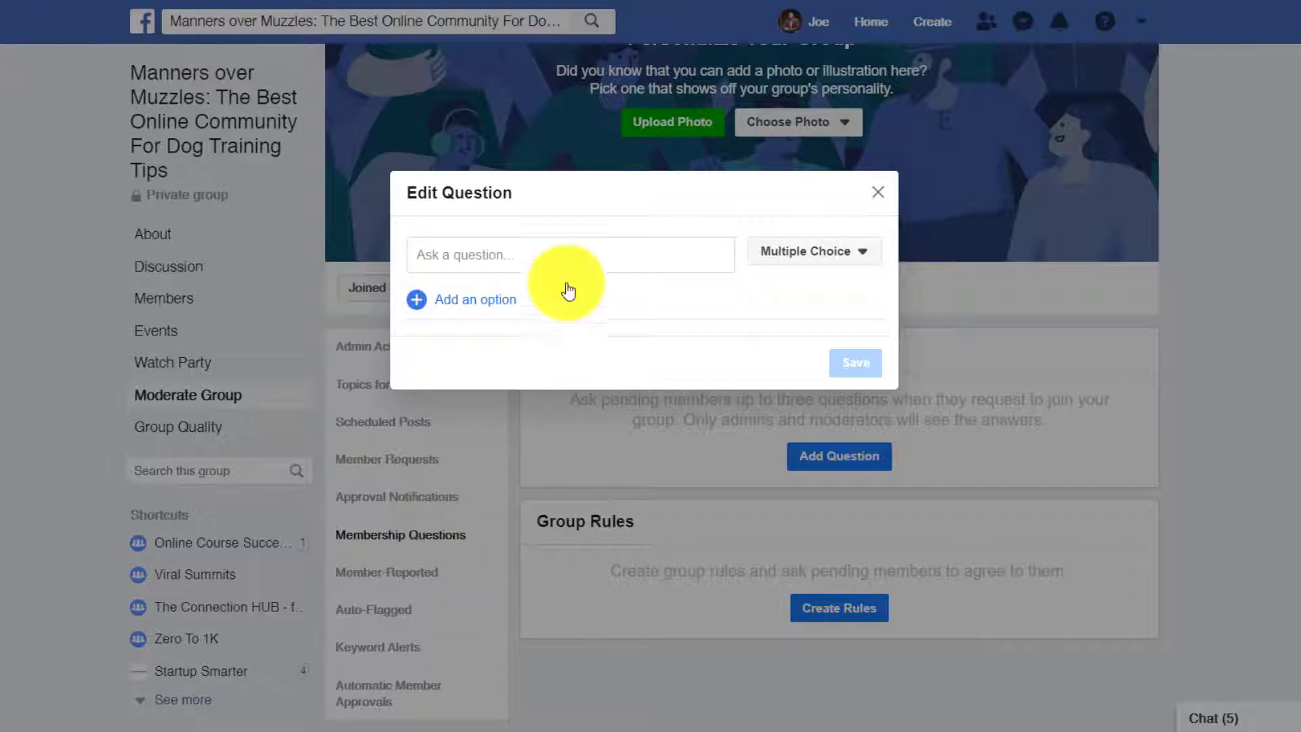
pyautogui.click(561, 248)
pyautogui.hotkey('ctrl', 'v')
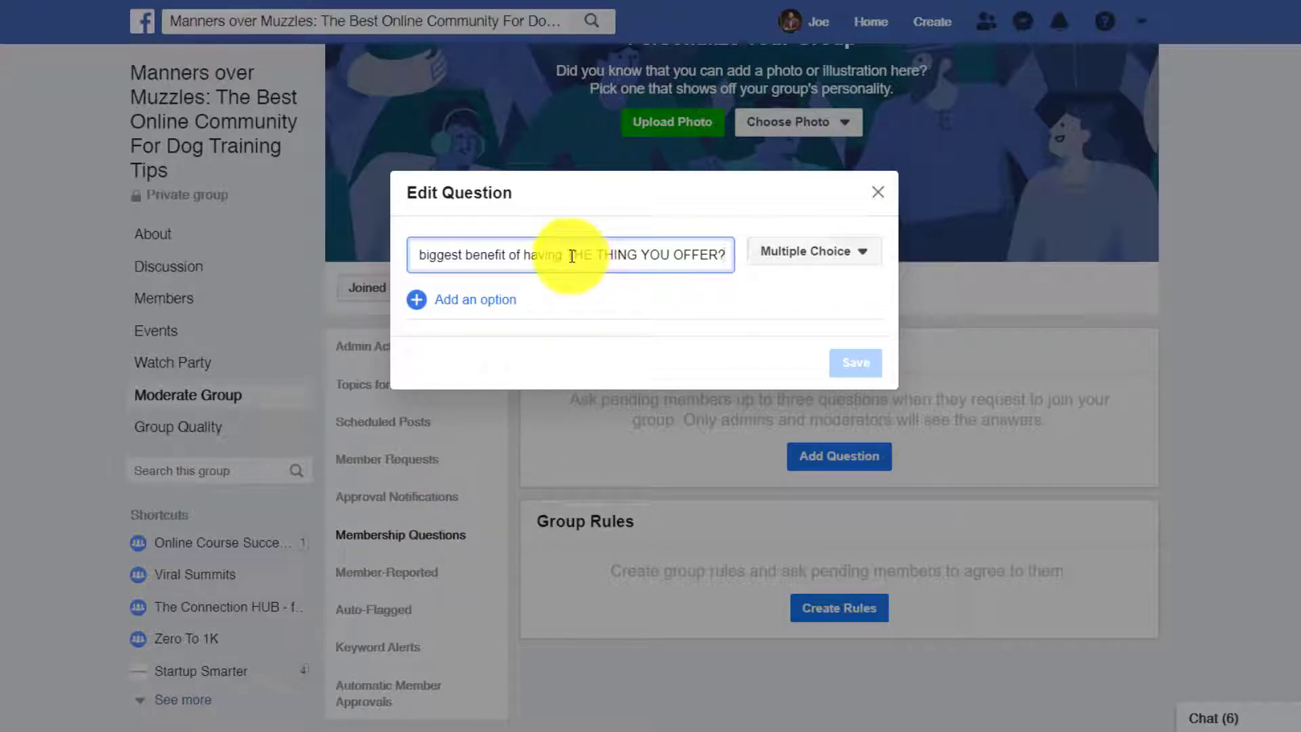
pyautogui.moveTo(563, 255); pyautogui.dragTo(731, 261)
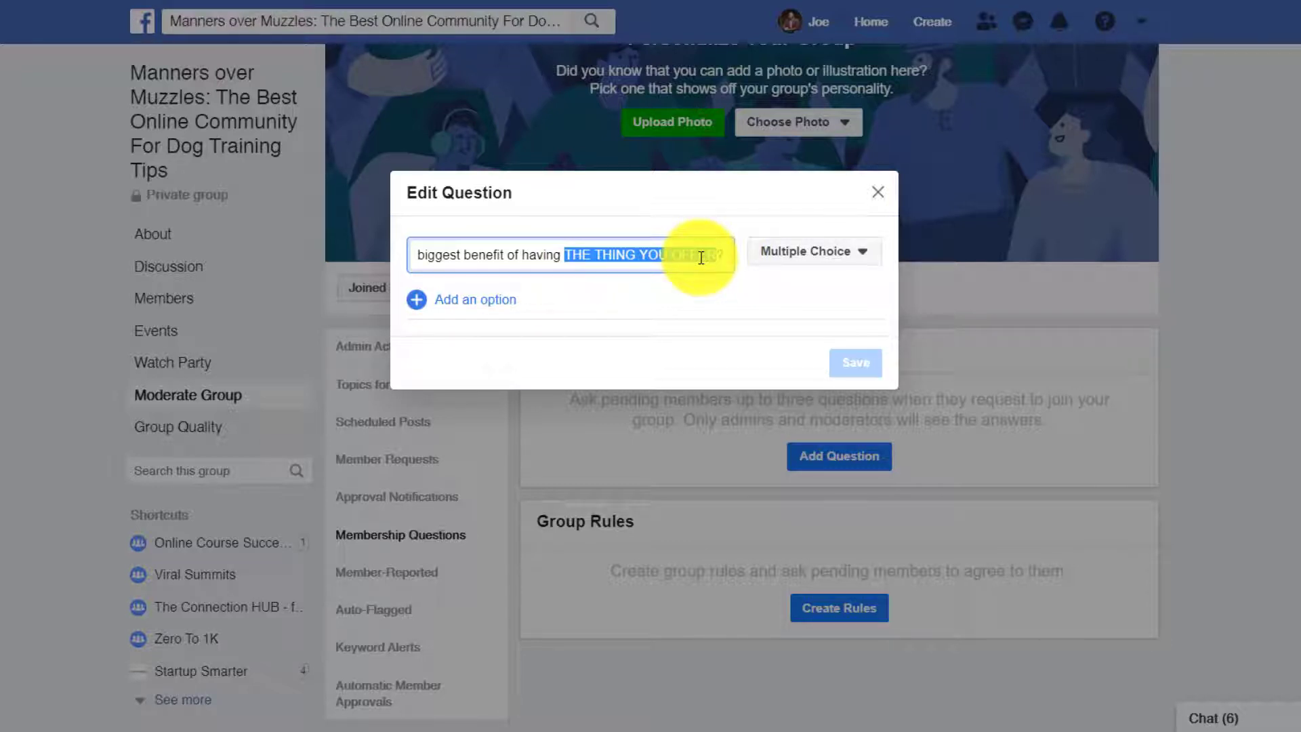
pyautogui.click(777, 336)
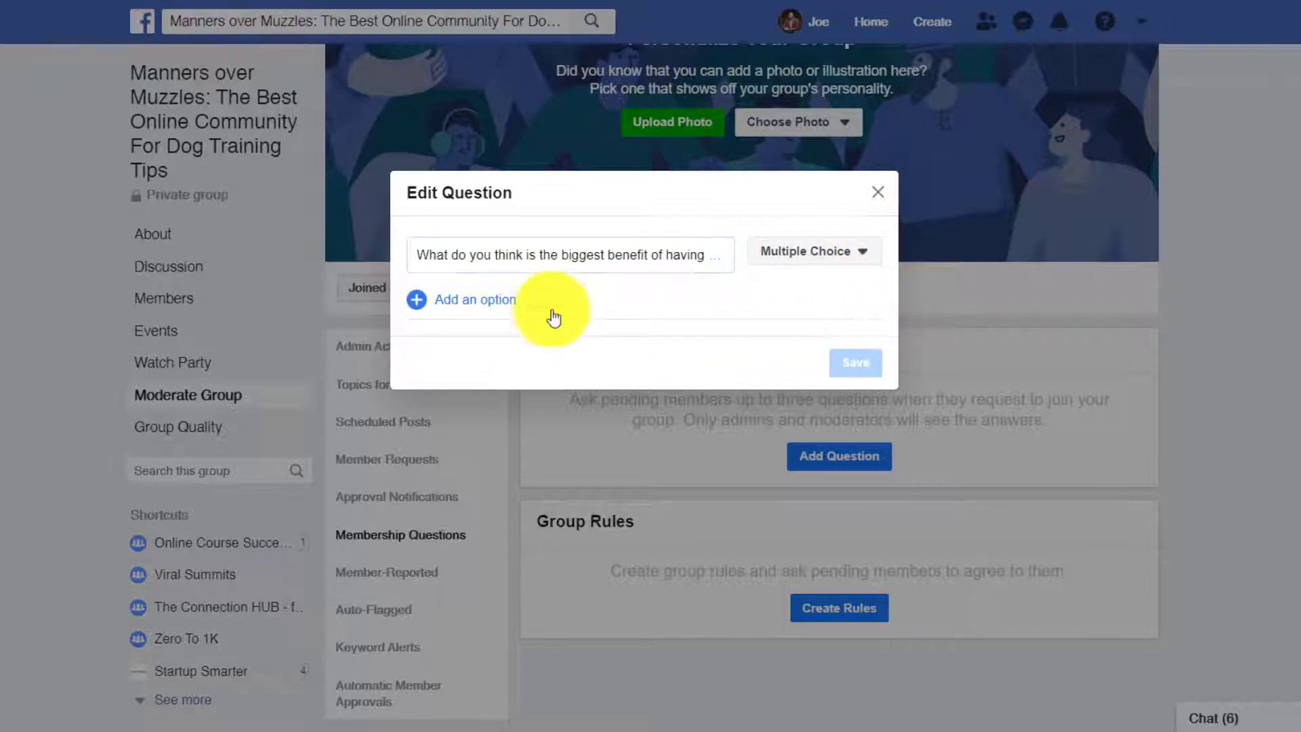
pyautogui.click(833, 249)
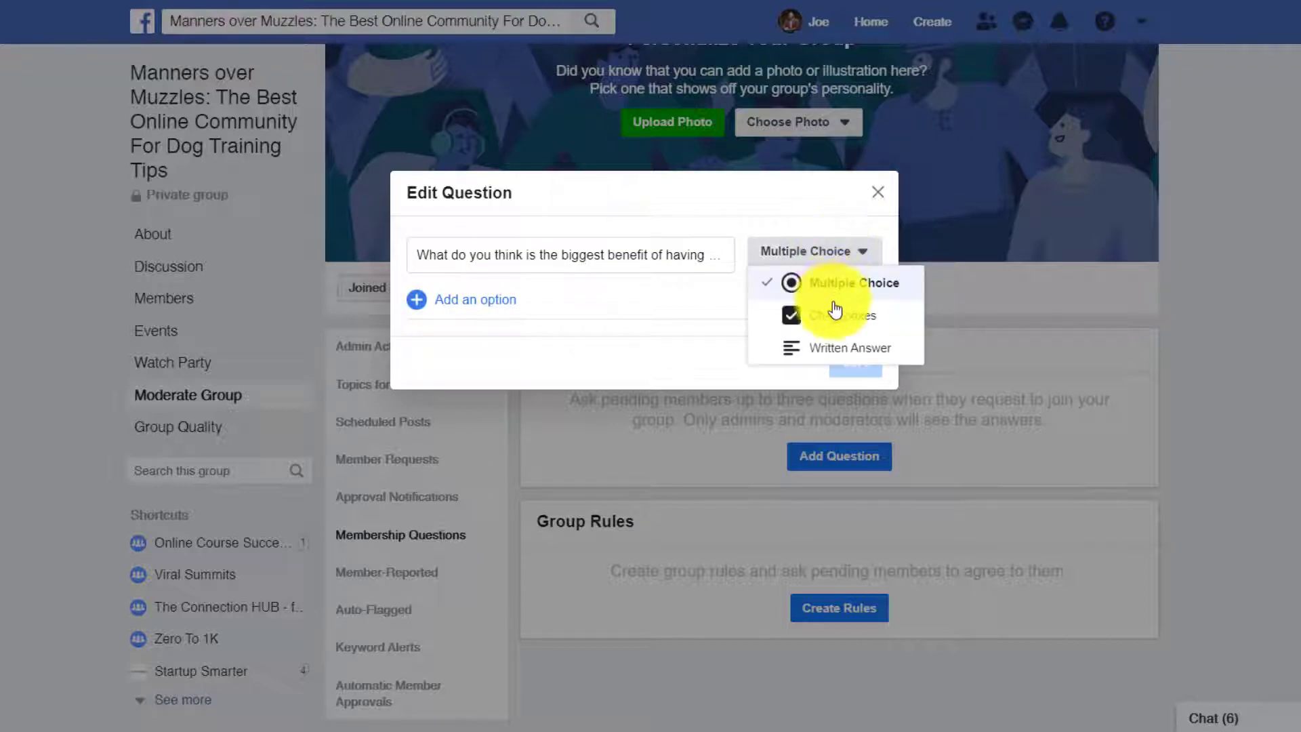
pyautogui.click(840, 349)
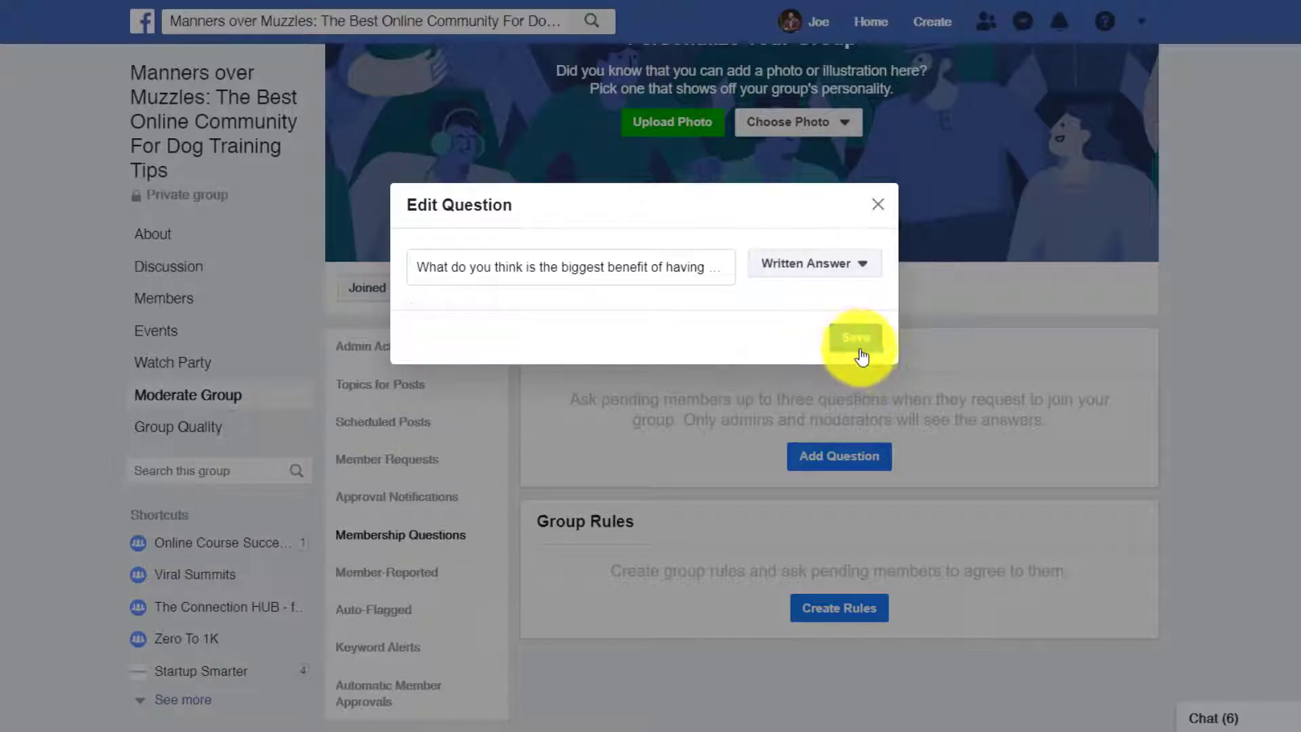
pyautogui.click(856, 346)
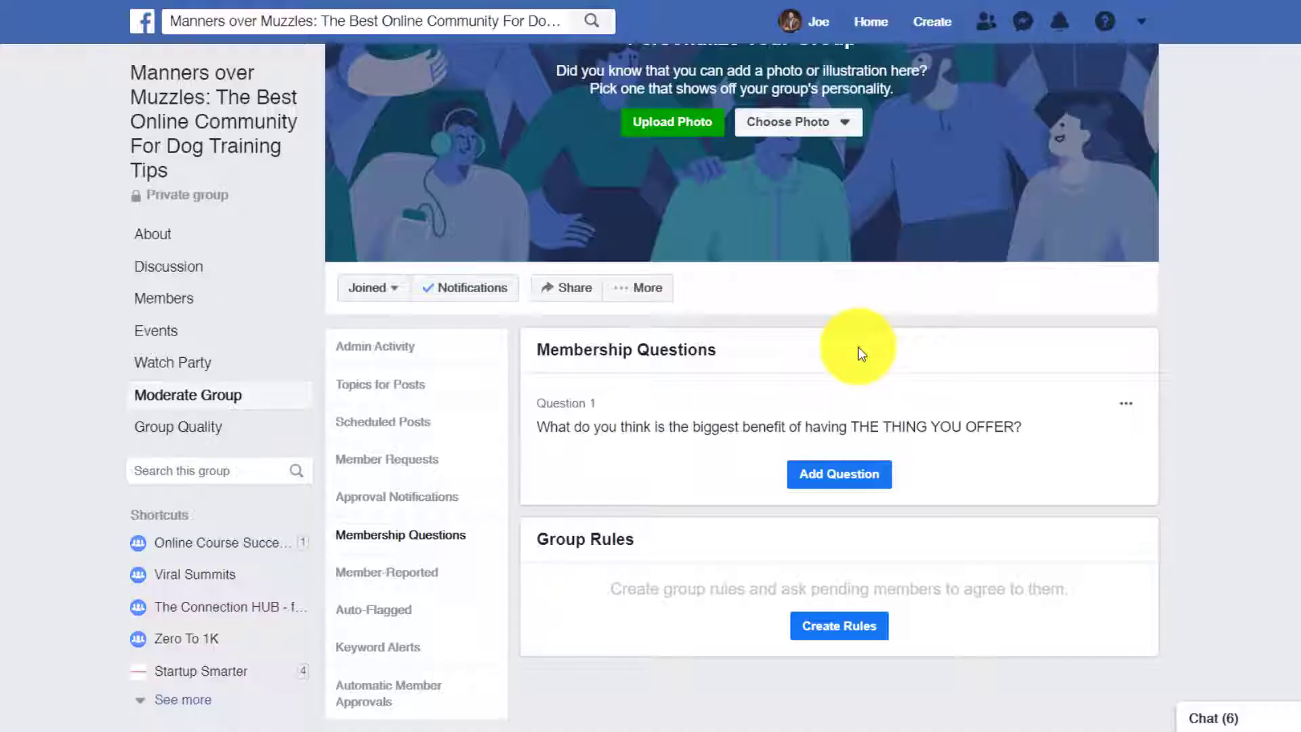
# Add a second written-answer membership question: "What is your BIGGEST Challenge when it comes to THE PROBLEM YOU SOLVE?".
pyautogui.click(850, 478)
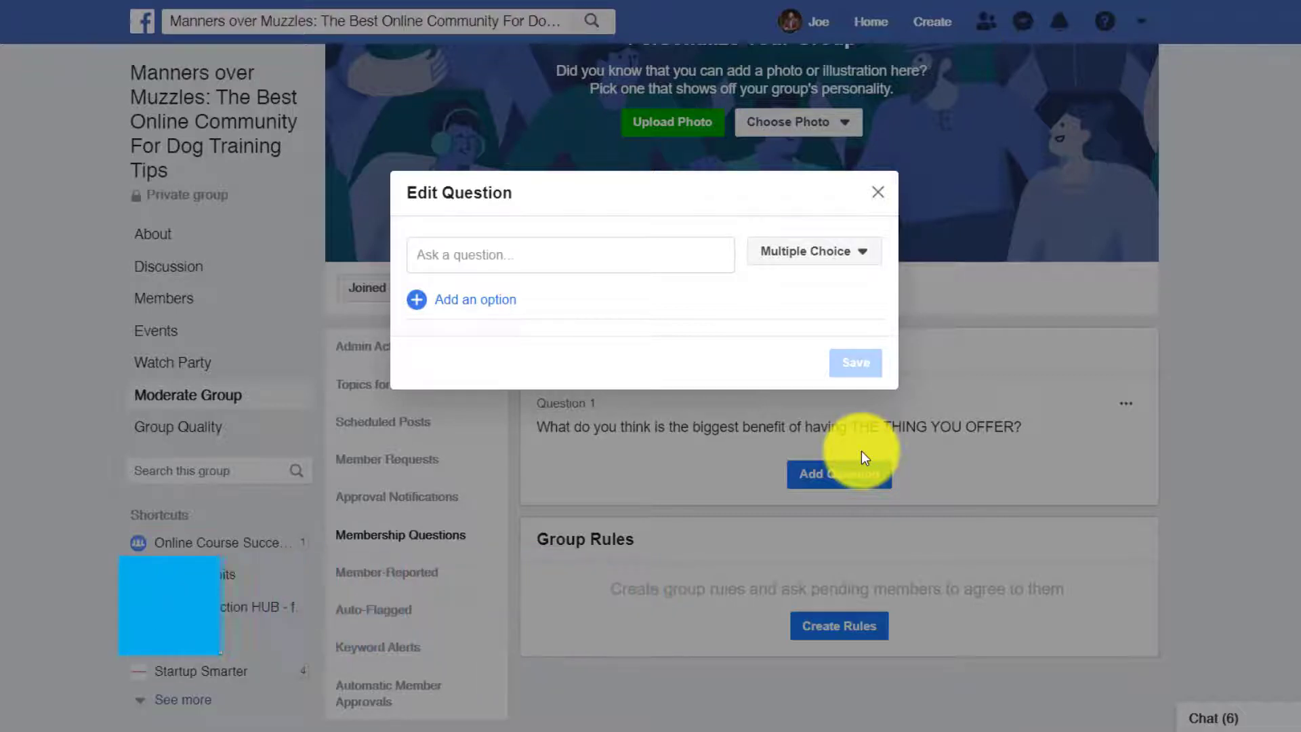
pyautogui.click(494, 252)
pyautogui.hotkey('ctrl', 'v')
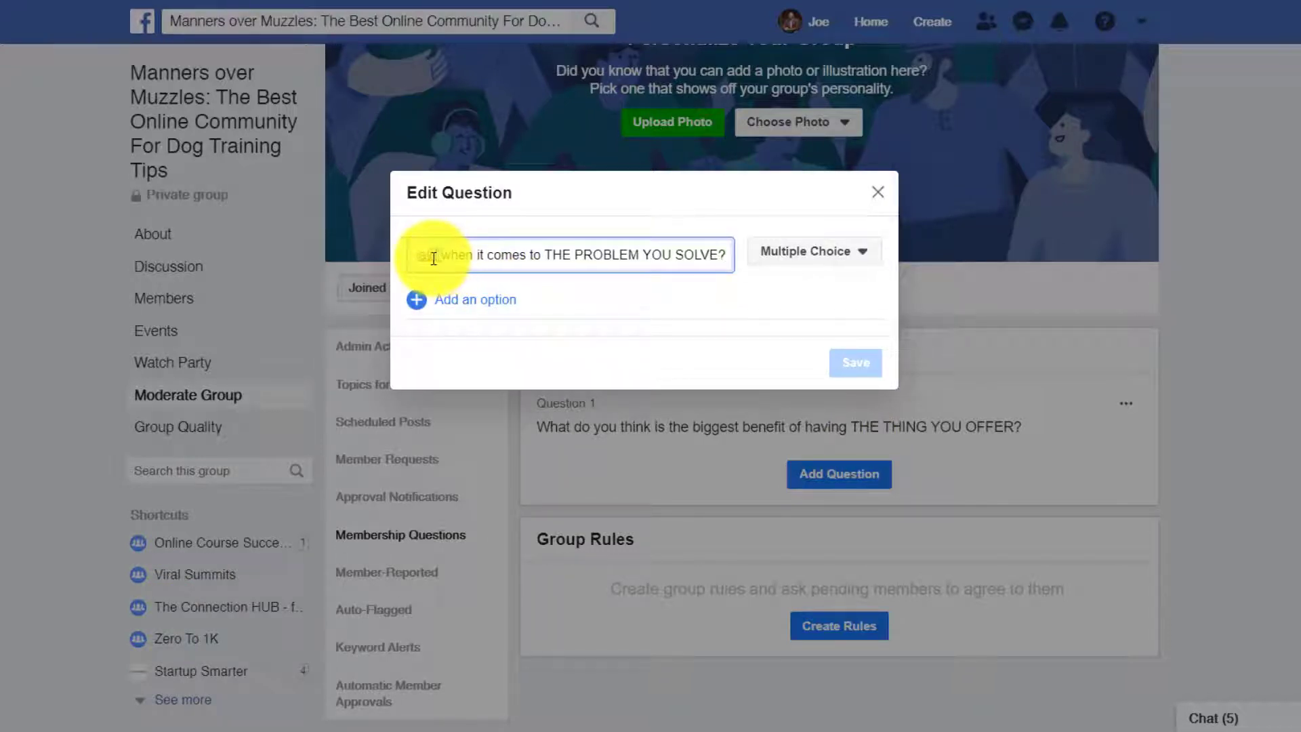
pyautogui.moveTo(433, 259); pyautogui.dragTo(436, 256)
pyautogui.press('BackSpace')
pyautogui.write('l')
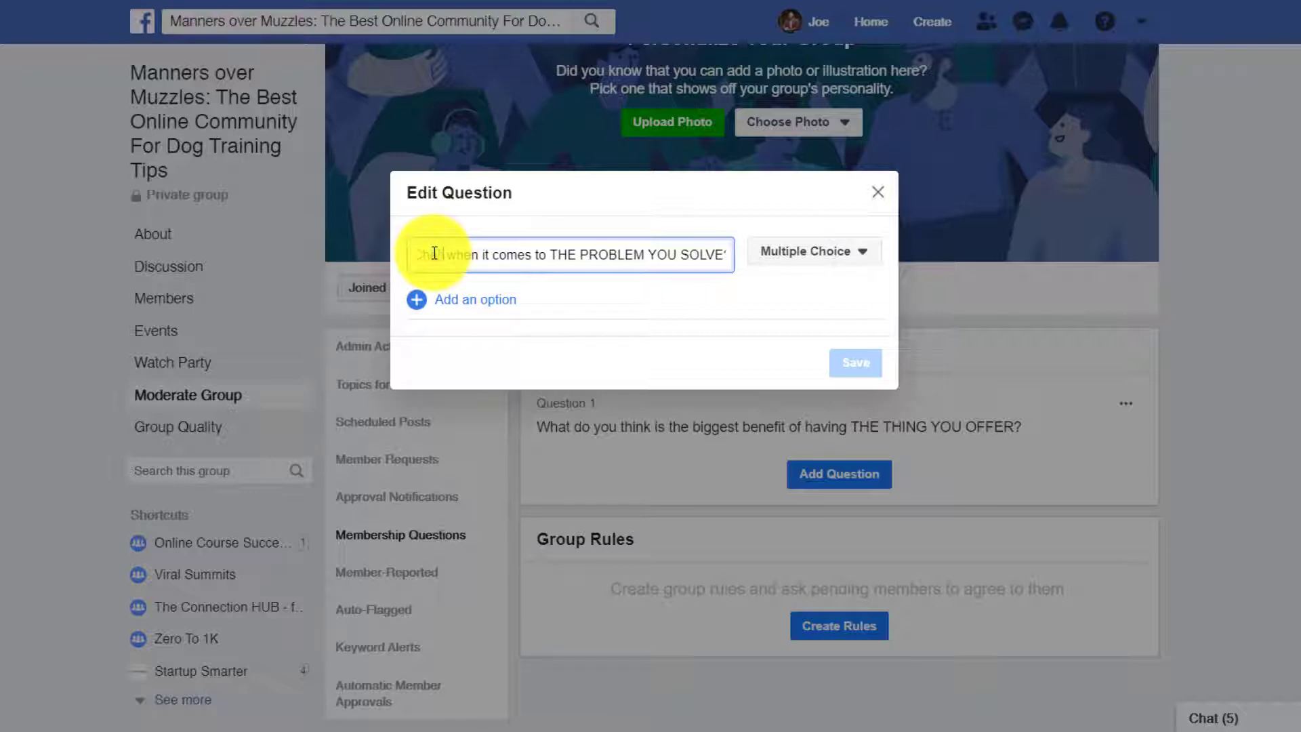
pyautogui.write('enge')
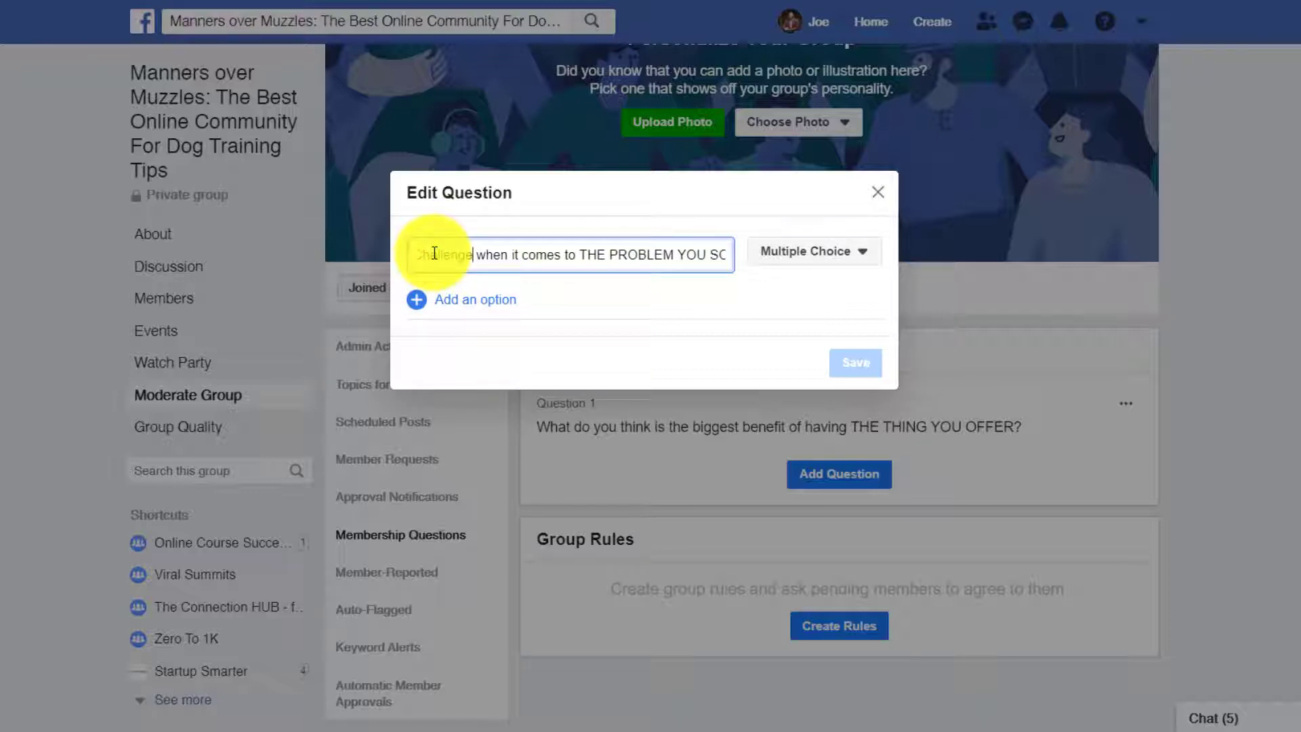
pyautogui.click(848, 256)
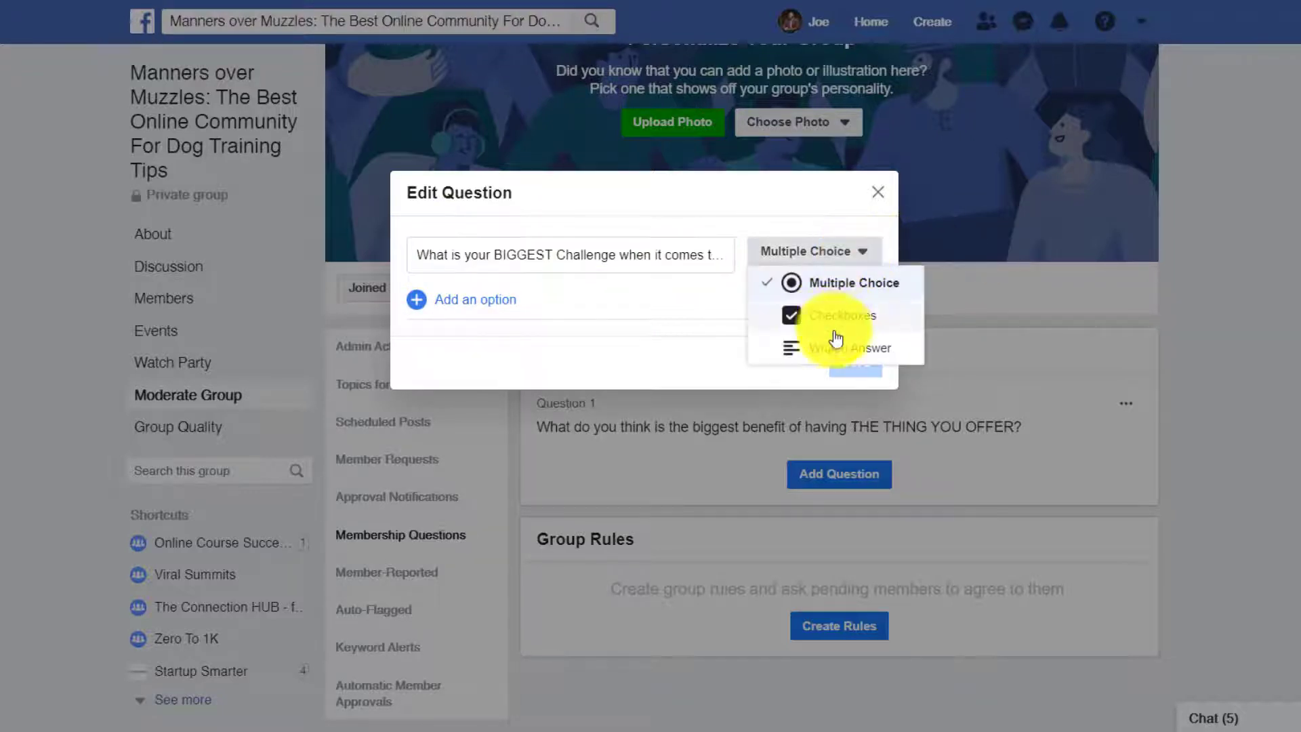
pyautogui.click(838, 348)
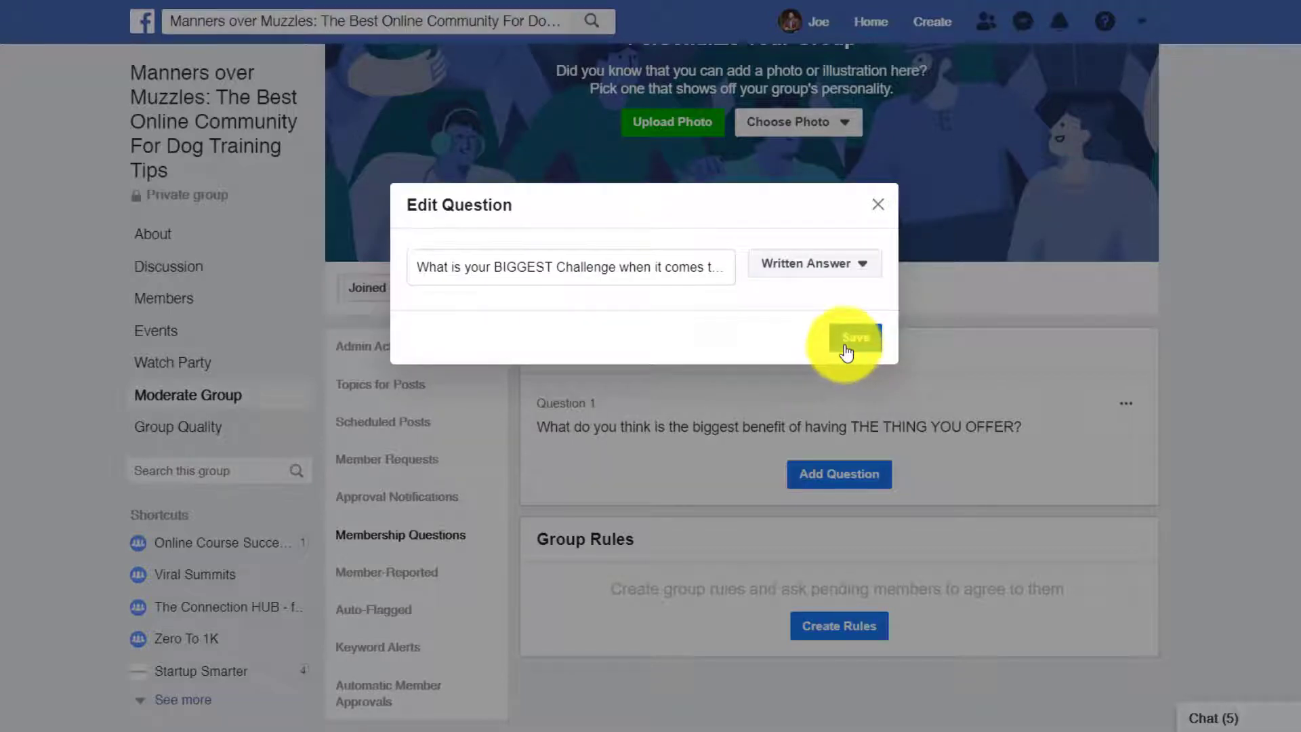
pyautogui.click(846, 351)
# Add a third written-answer membership question: "What are you looking to get out of this group?".
pyautogui.click(828, 533)
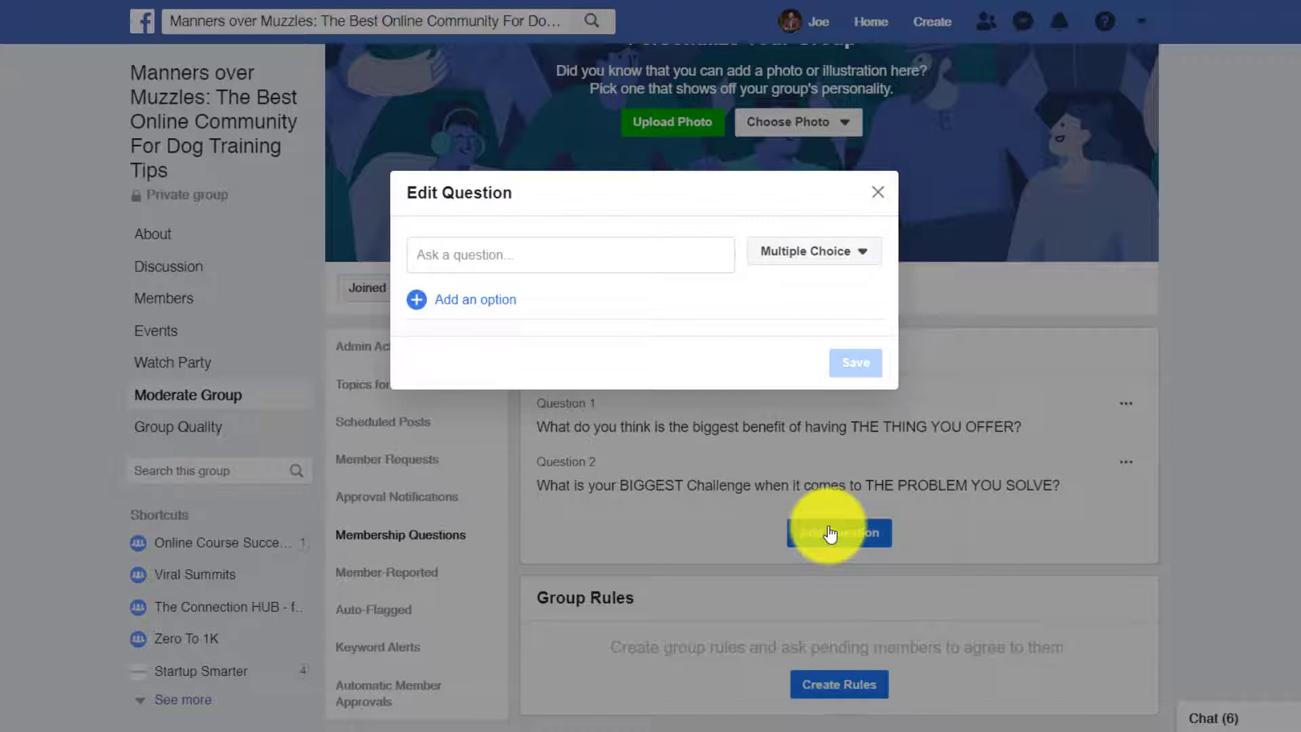
pyautogui.click(463, 252)
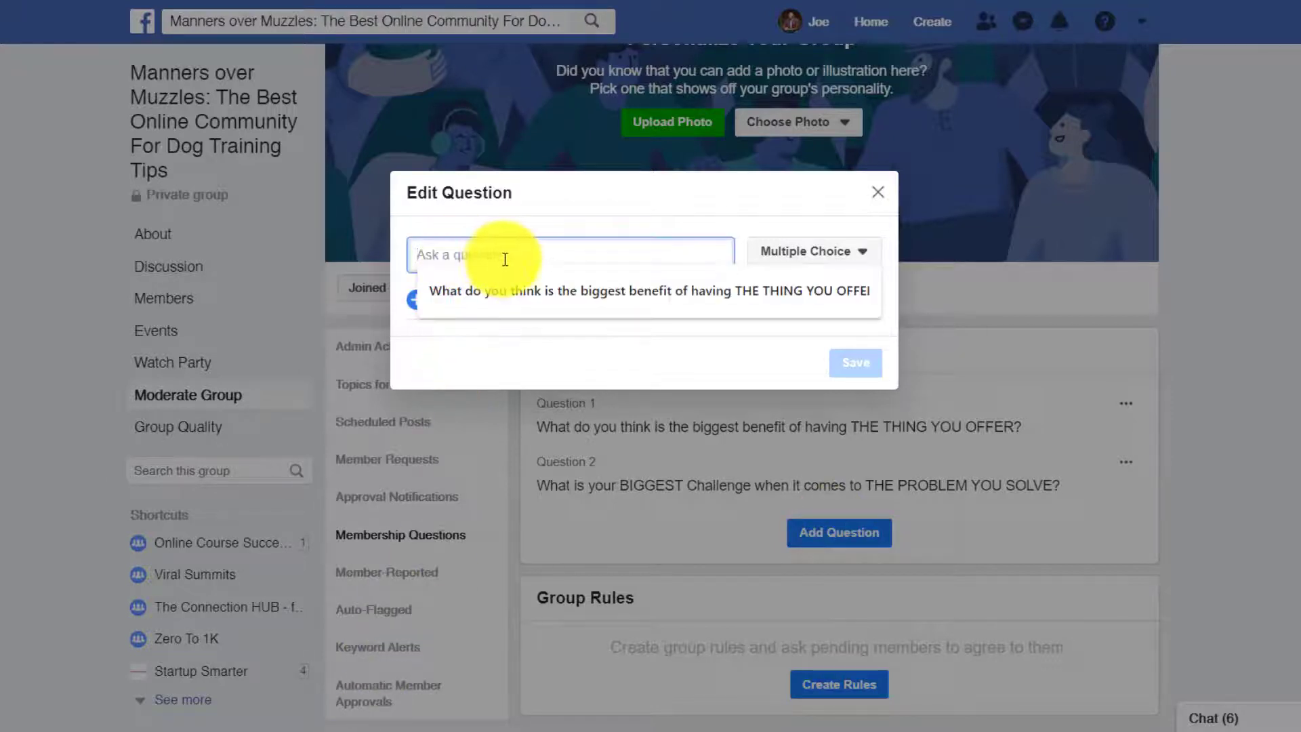
pyautogui.write('What are you looking to get out of this group?')
pyautogui.click(834, 252)
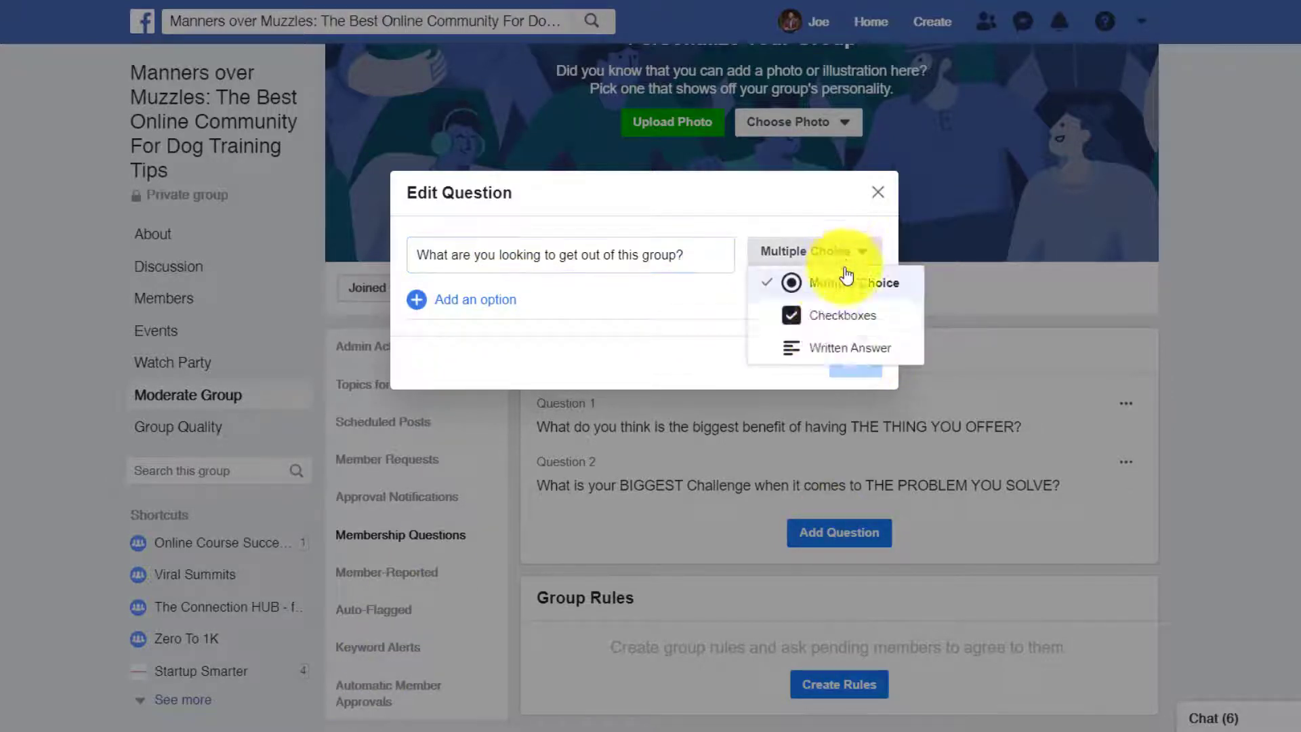
pyautogui.click(832, 344)
pyautogui.click(921, 338)
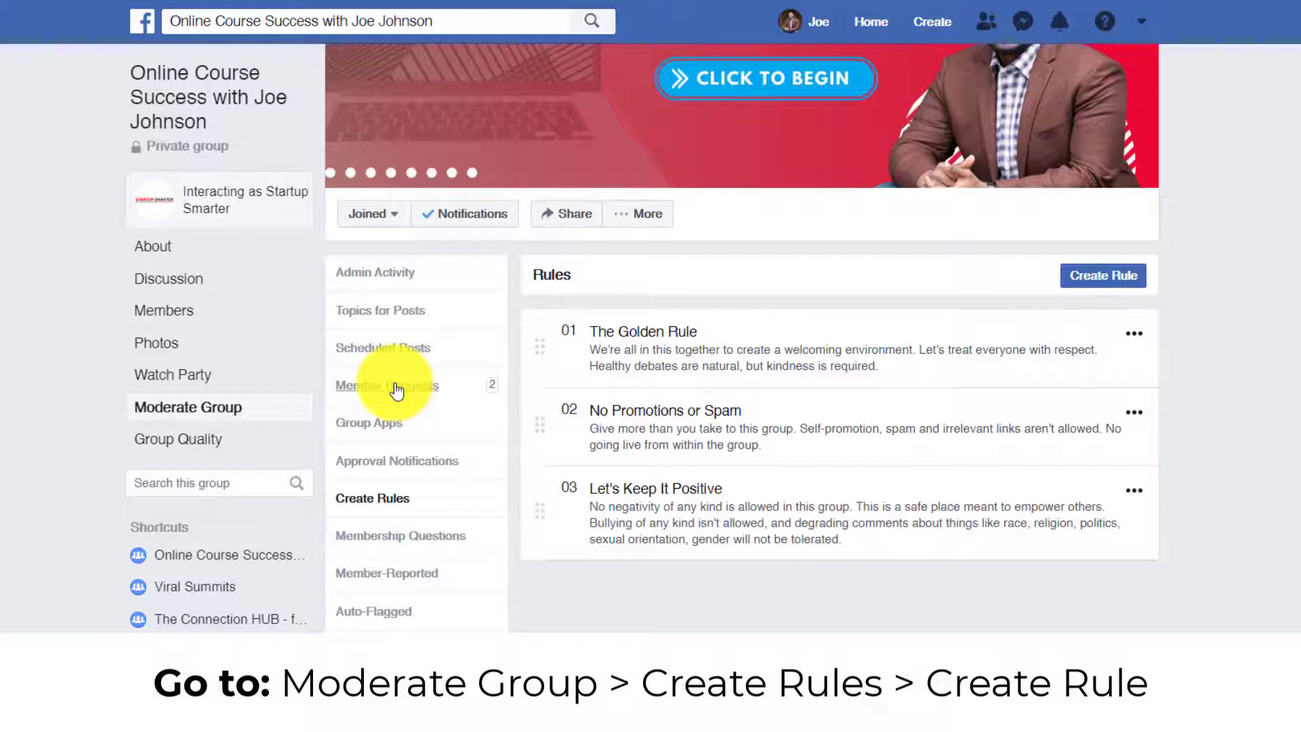
# Start creating a new rule in the Online Course Success group.
pyautogui.click(1130, 276)
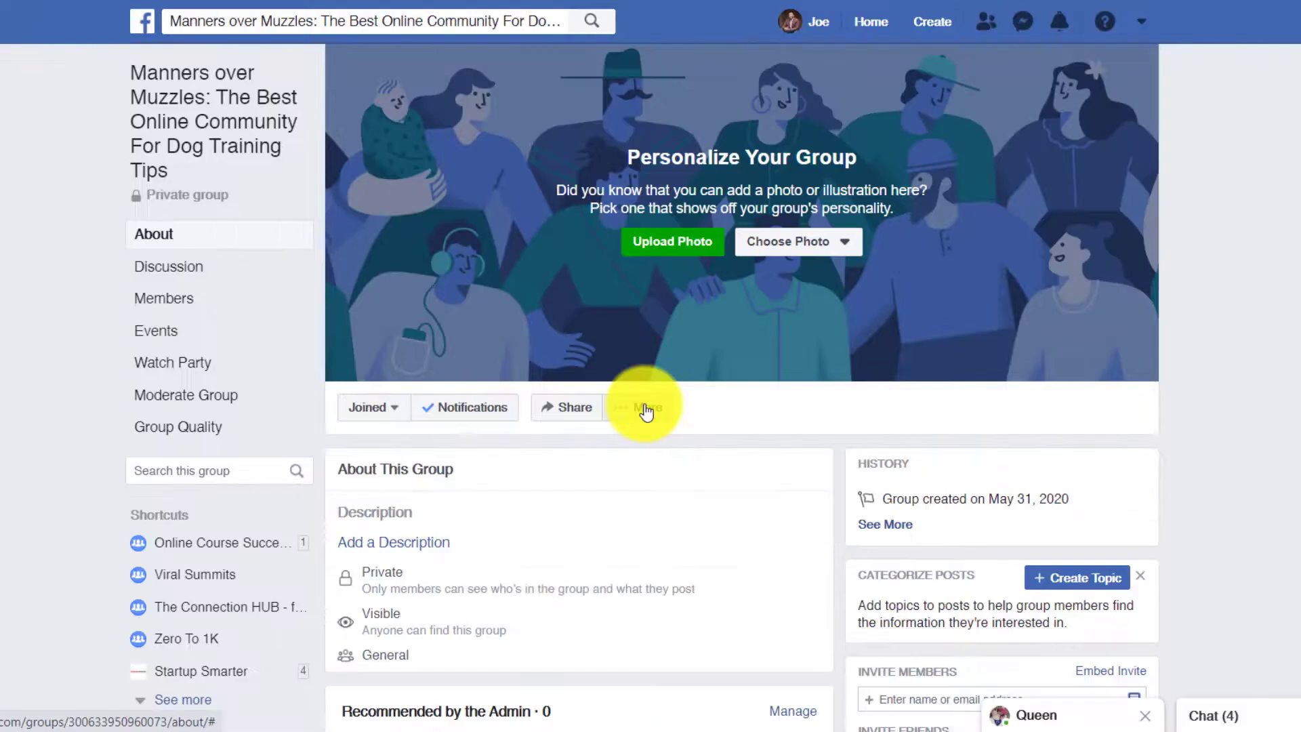
# Open the settings of the Manners over Muzzles group and review the available group types without changing the type.
pyautogui.click(646, 408)
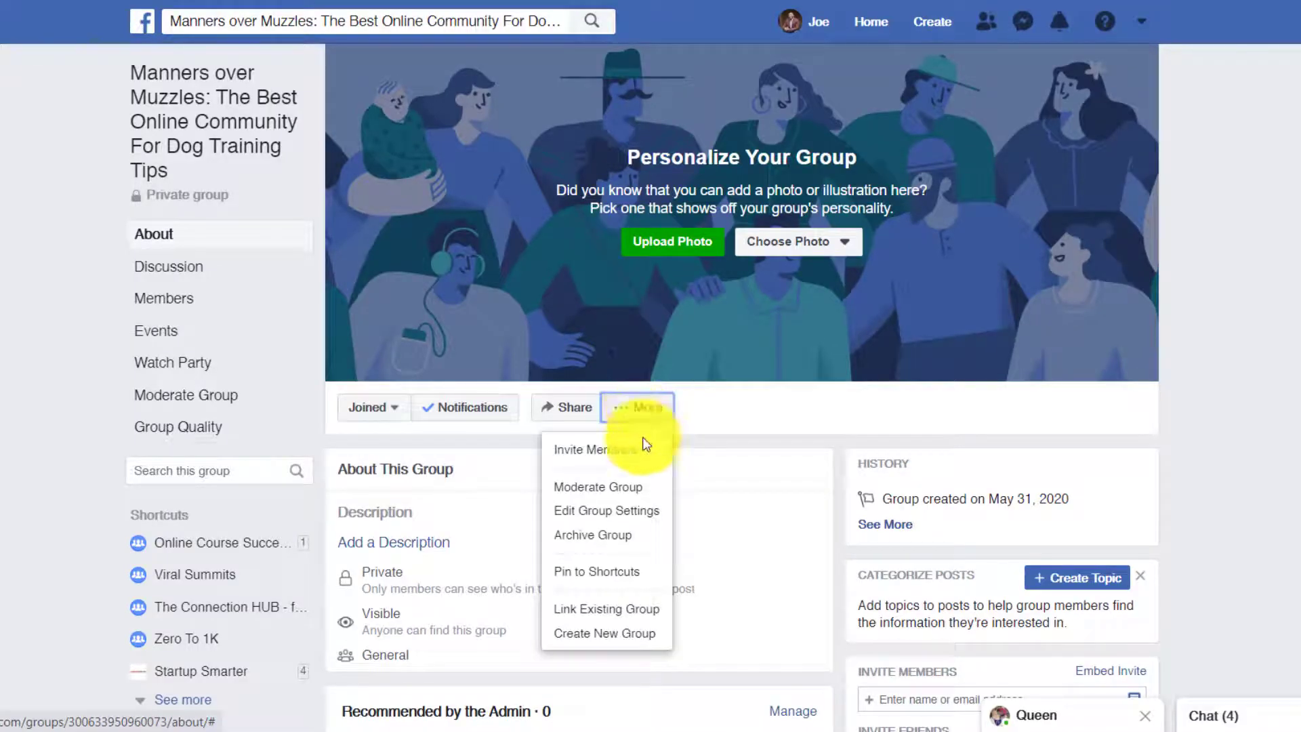
pyautogui.click(643, 517)
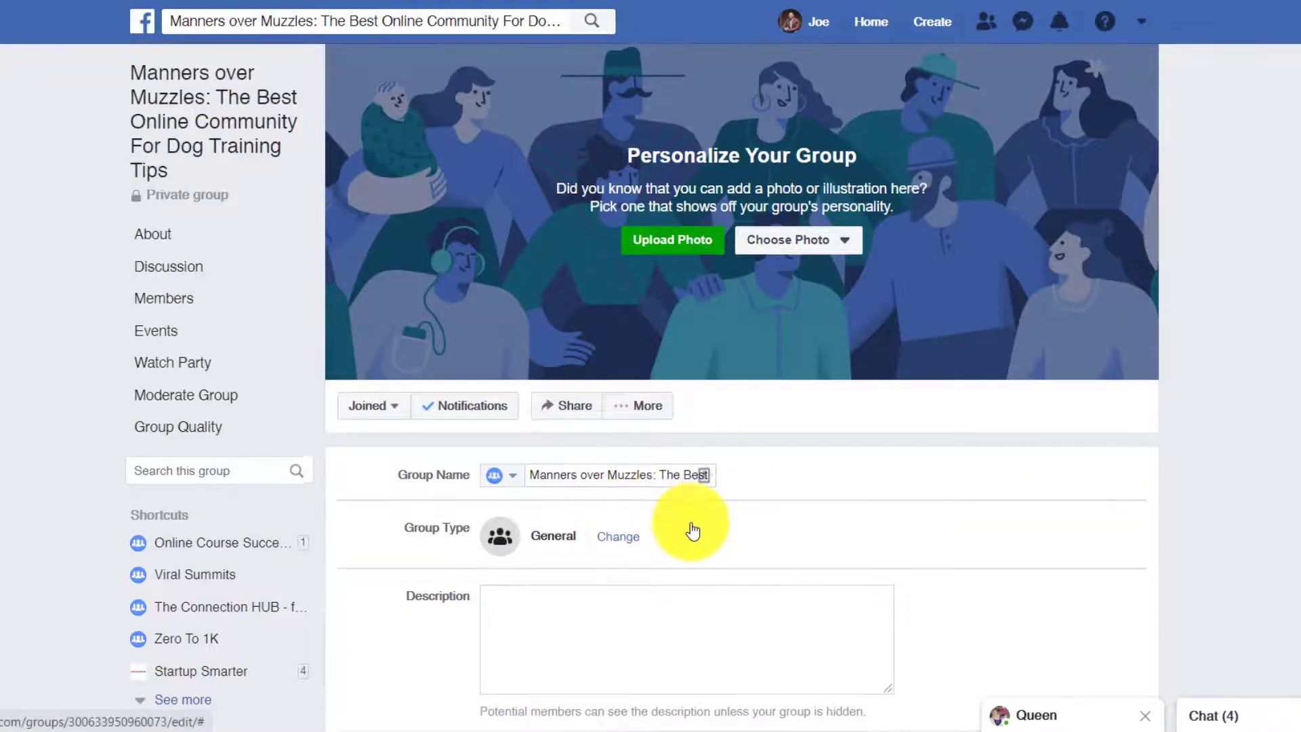
pyautogui.scroll(-3, 690, 528)
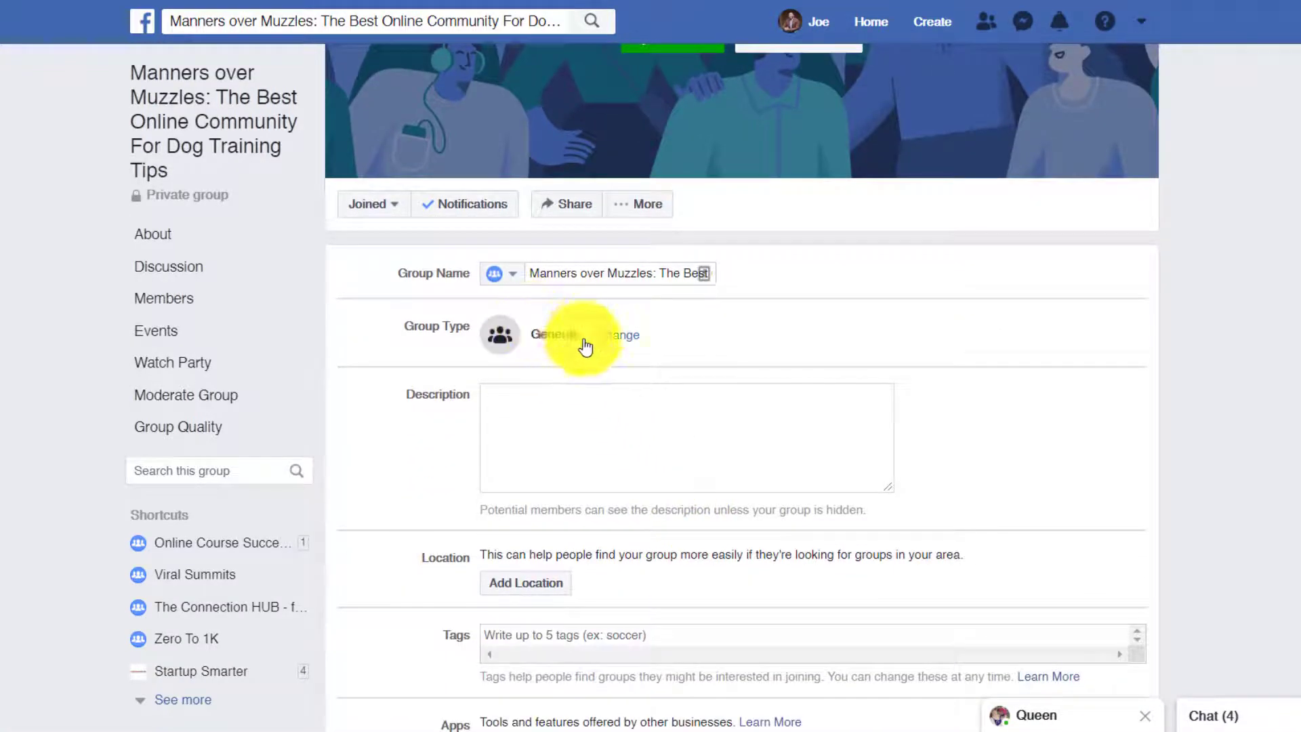
pyautogui.click(618, 348)
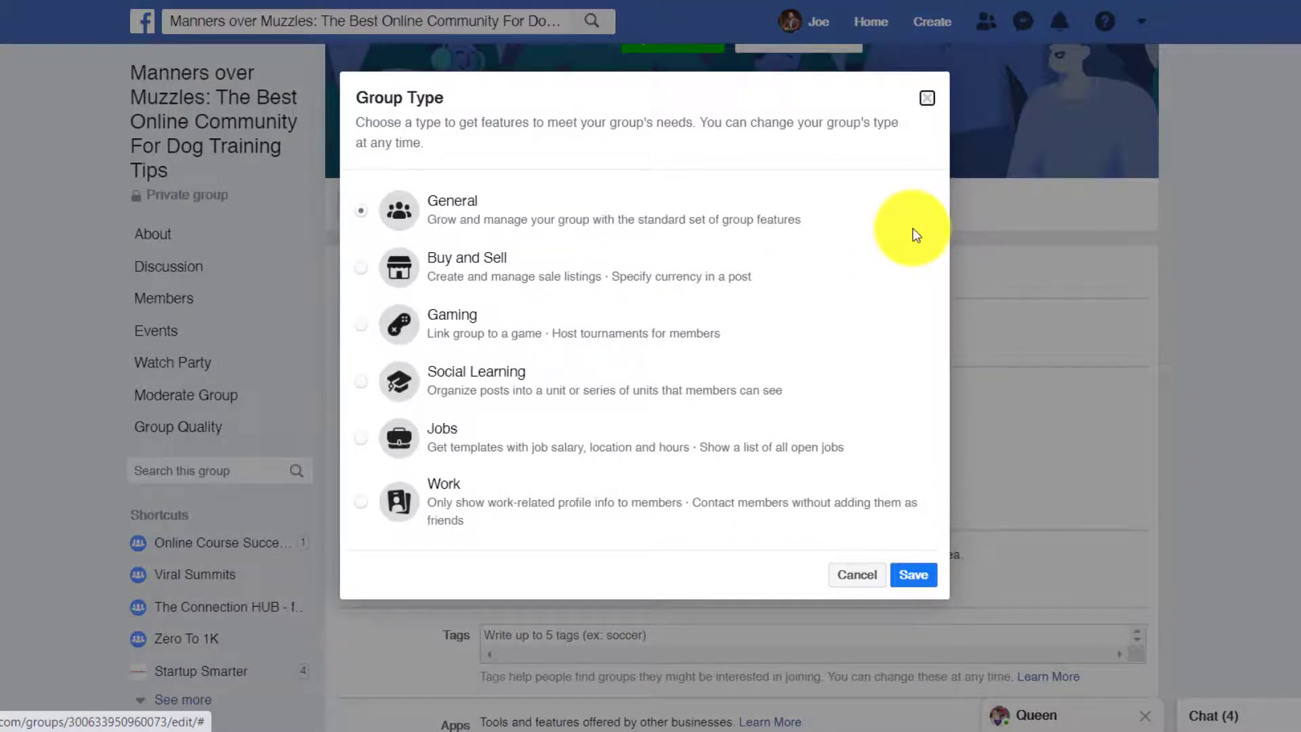
pyautogui.click(927, 100)
# Set the group's membership approval to only admins and moderators.
pyautogui.scroll(-4, 938, 339)
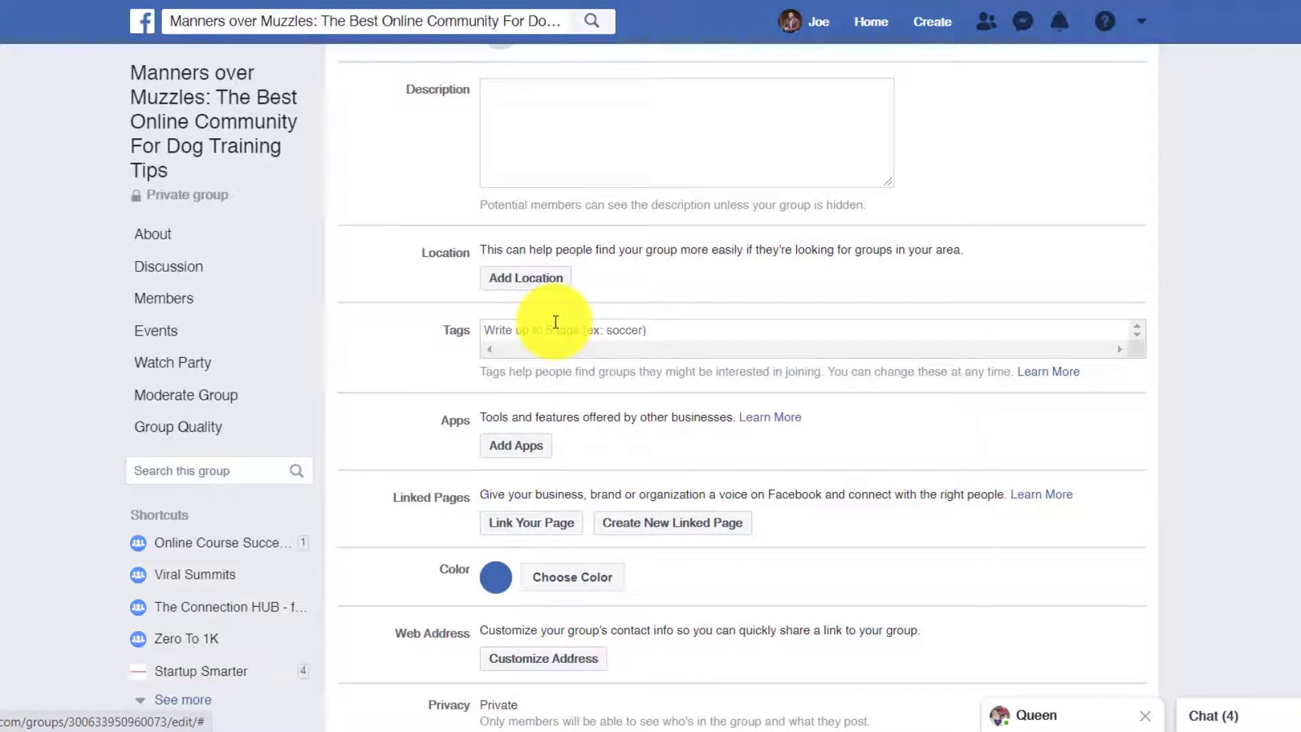
pyautogui.scroll(-15, 553, 318)
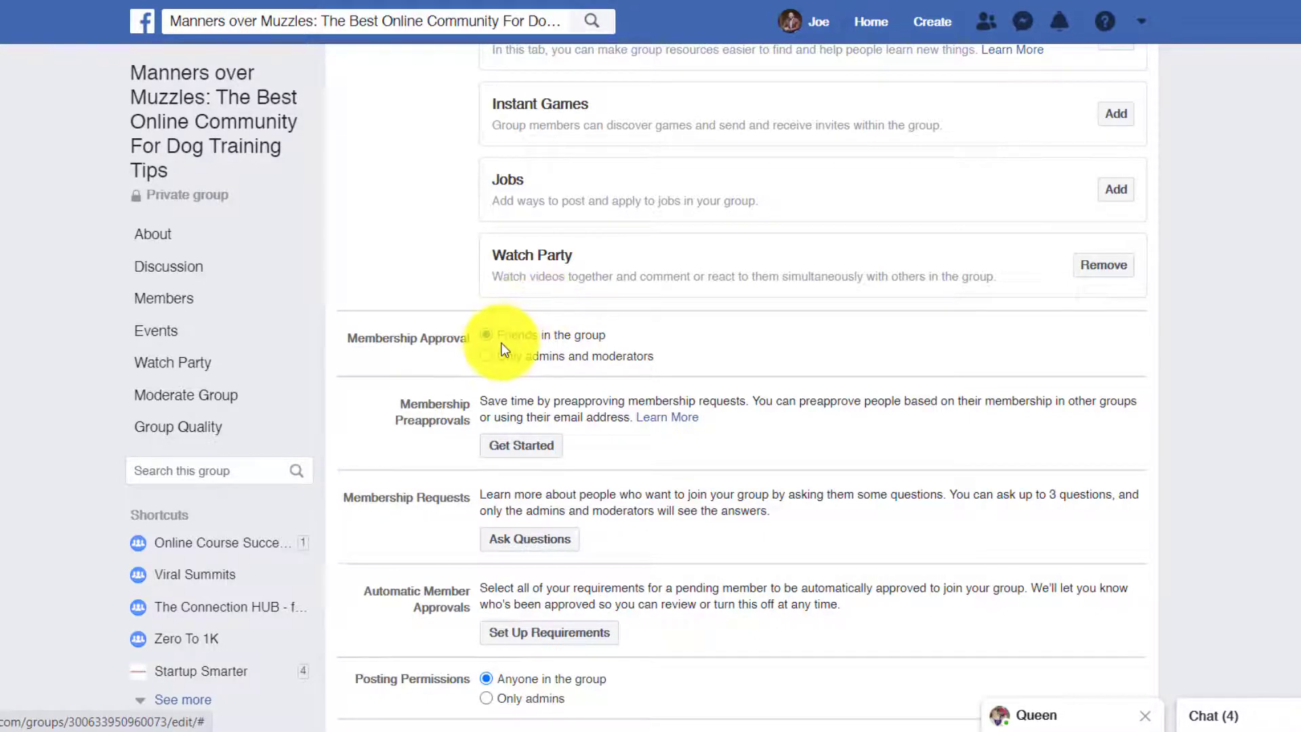
pyautogui.click(488, 357)
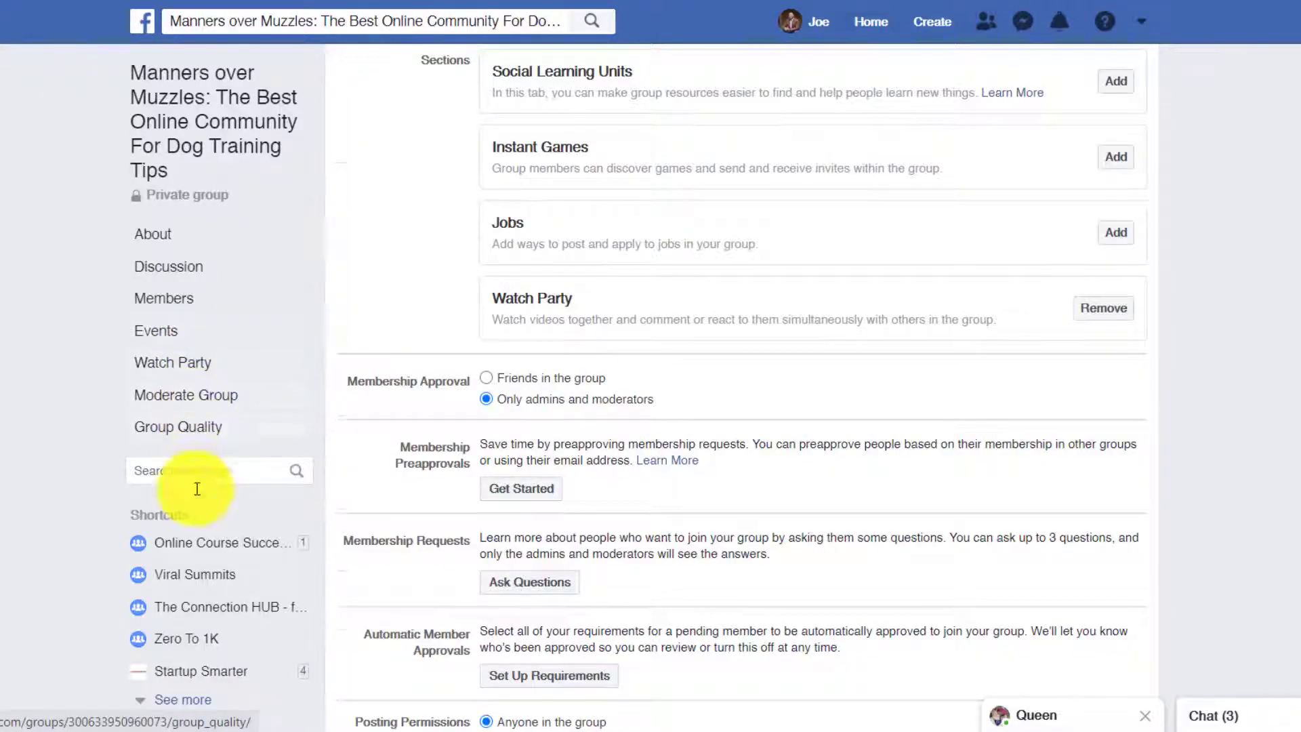
# Go to the Startup Smarter page's groups section and examine its options for linking a group.
pyautogui.scroll(-3, 193, 527)
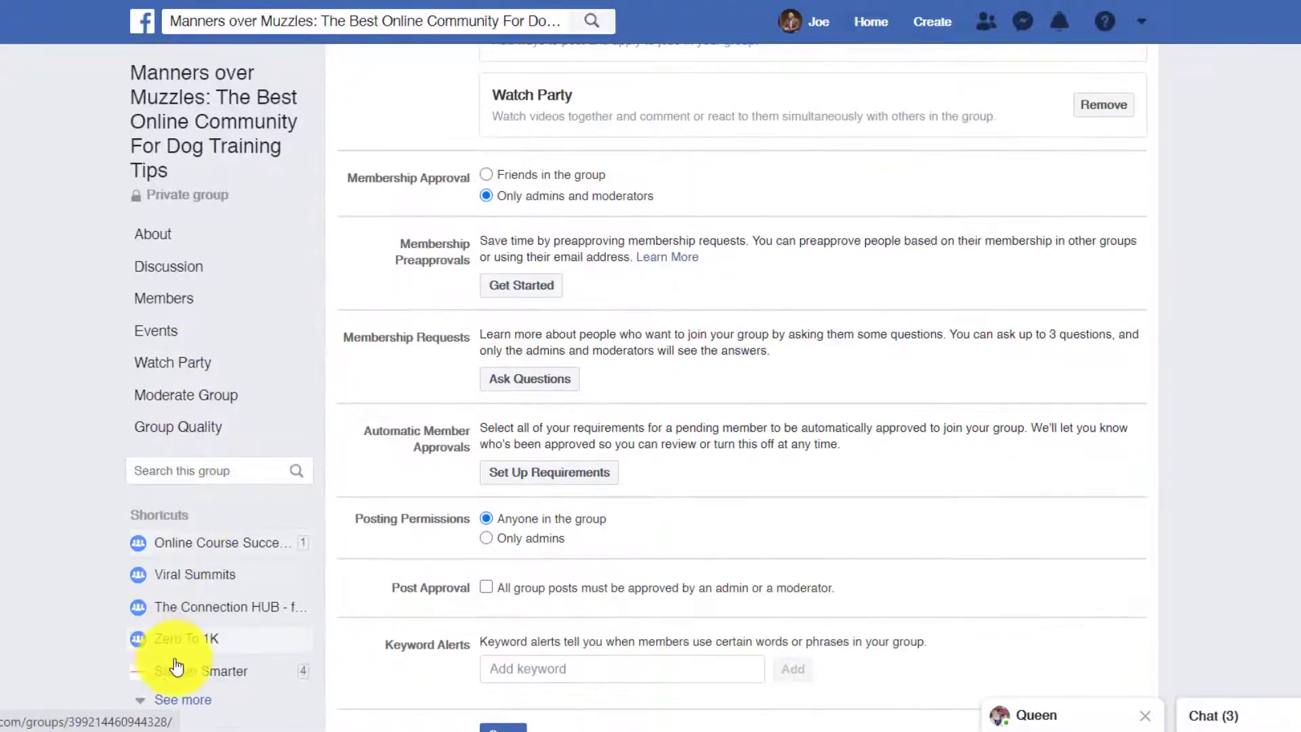
pyautogui.click(196, 682)
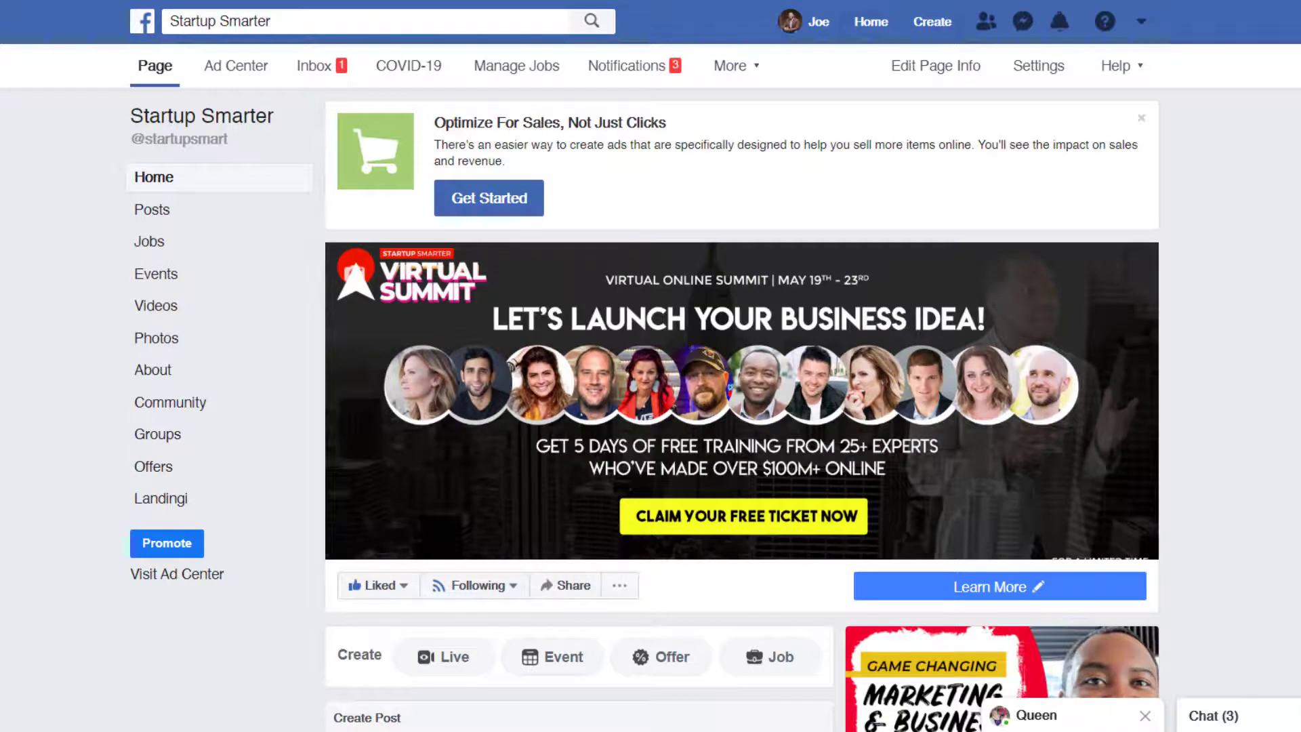
pyautogui.click(157, 437)
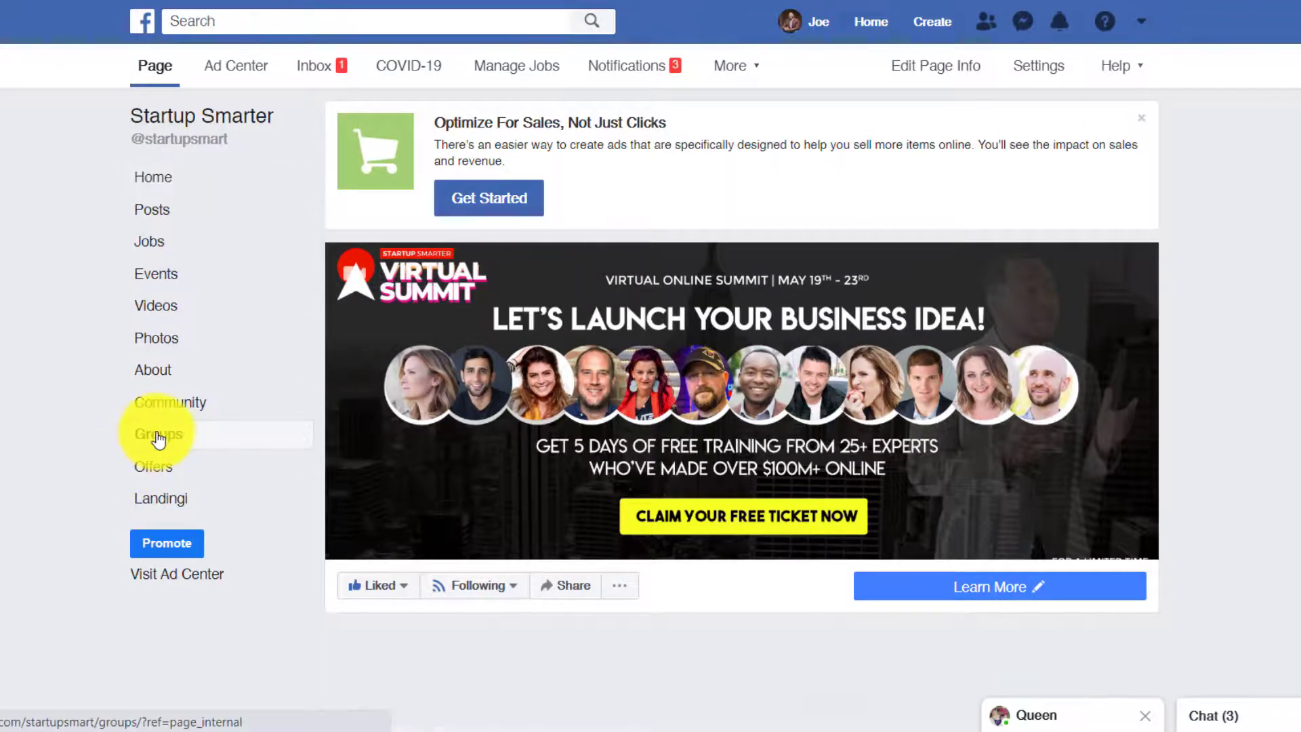
pyautogui.scroll(-5, 532, 411)
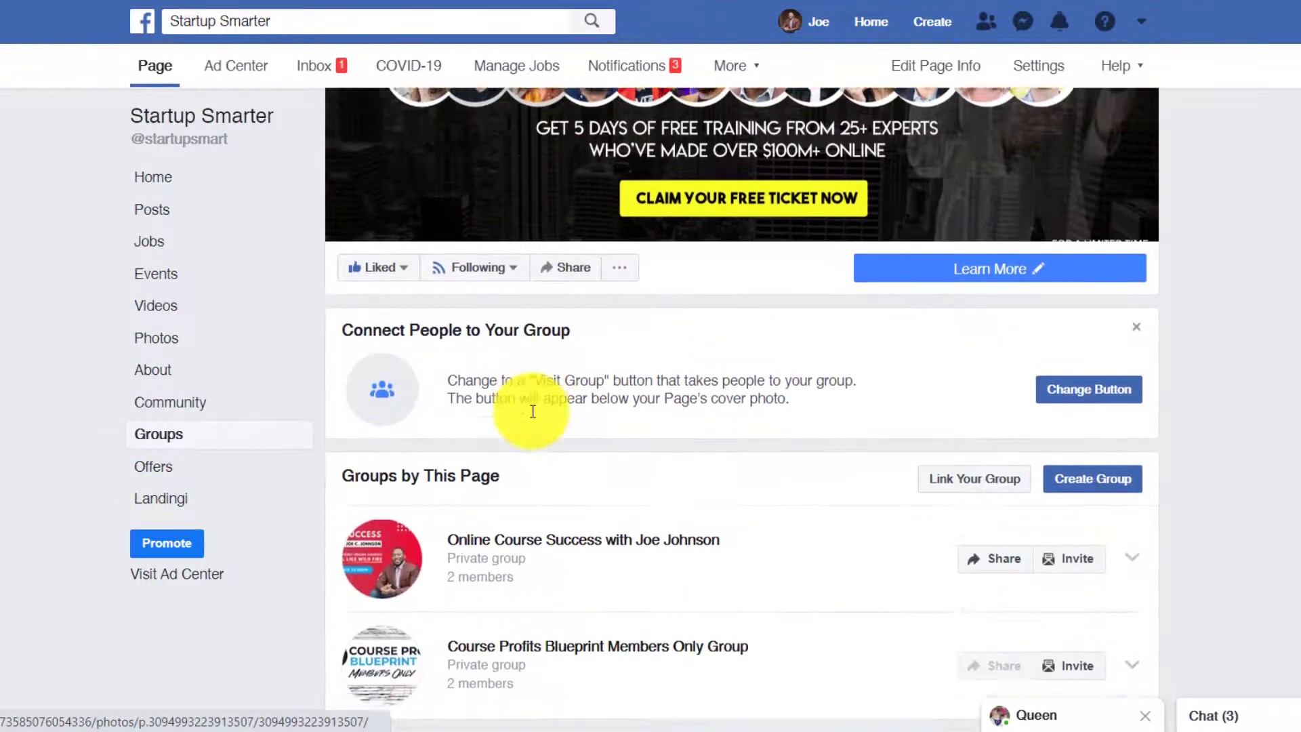
pyautogui.scroll(-2, 532, 411)
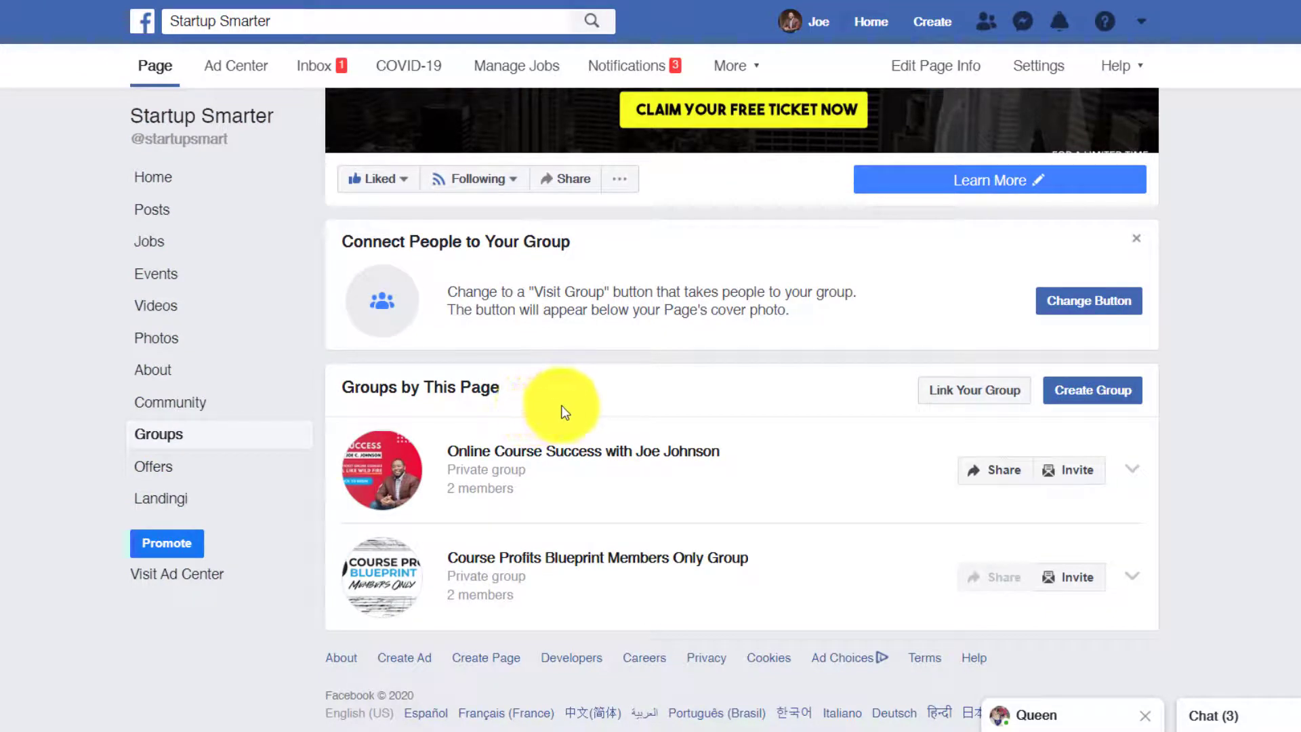